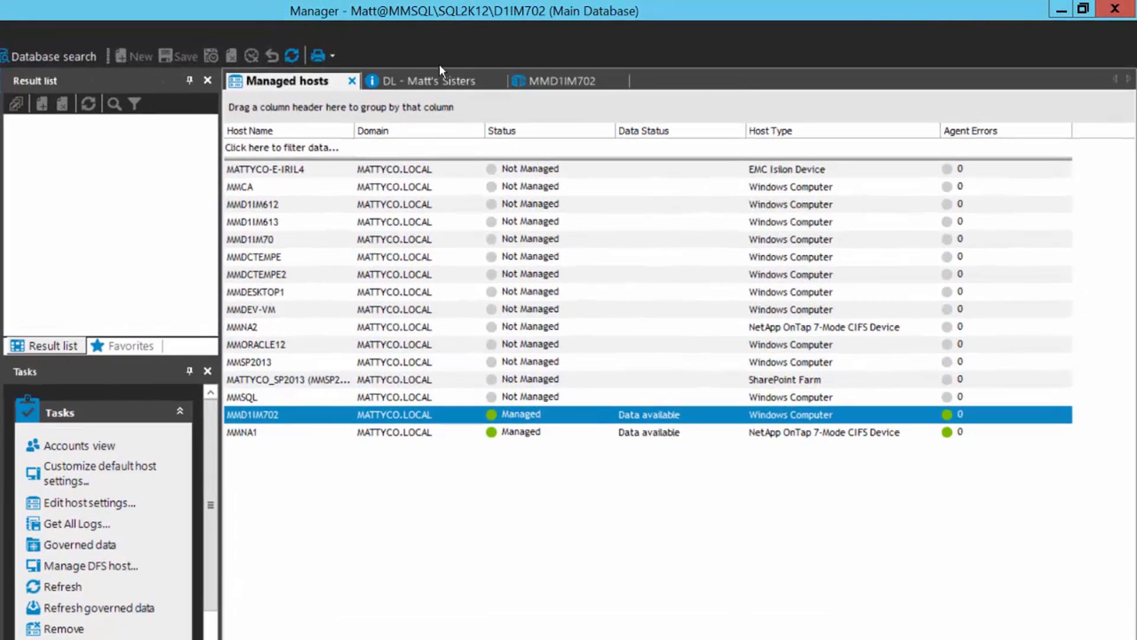
List the shares on host MMD1IM702 and bring up the Sister Stuff share's action menu.
click(562, 83)
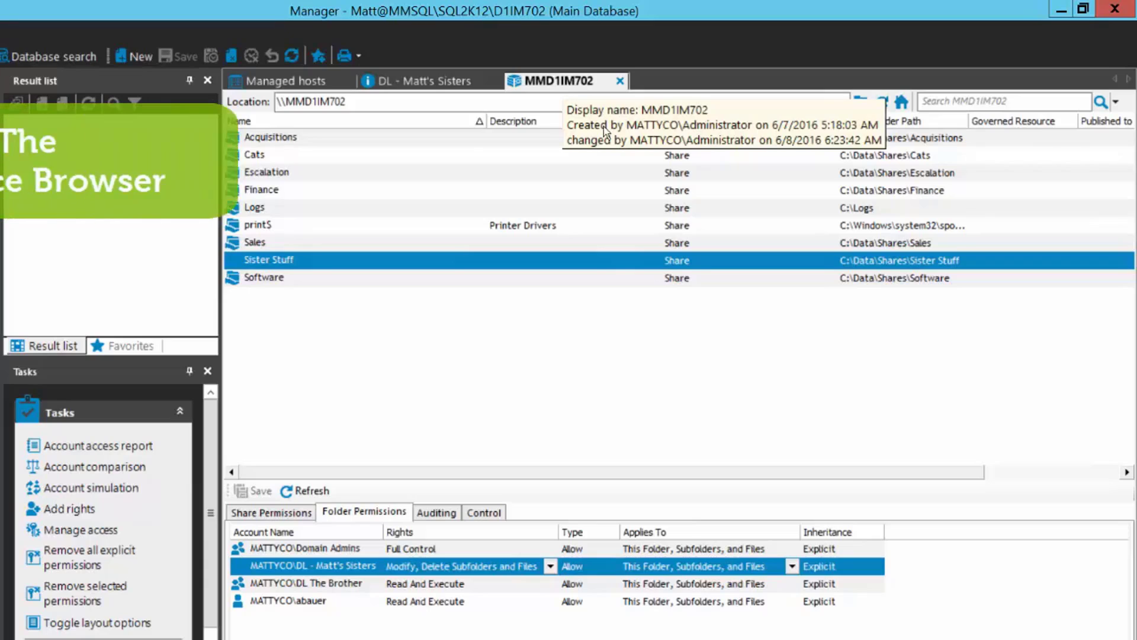
right_click(298, 259)
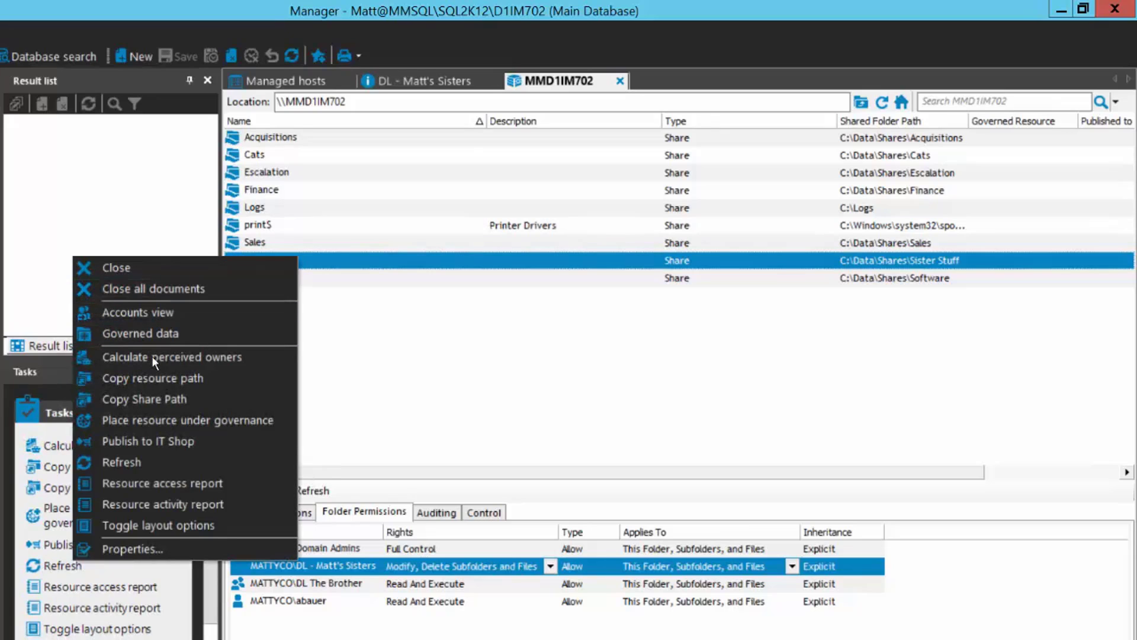
Calculate Sister Stuff's perceived owners and review the three accounts at 40.26%, 33.77% and 25.97%.
click(172, 356)
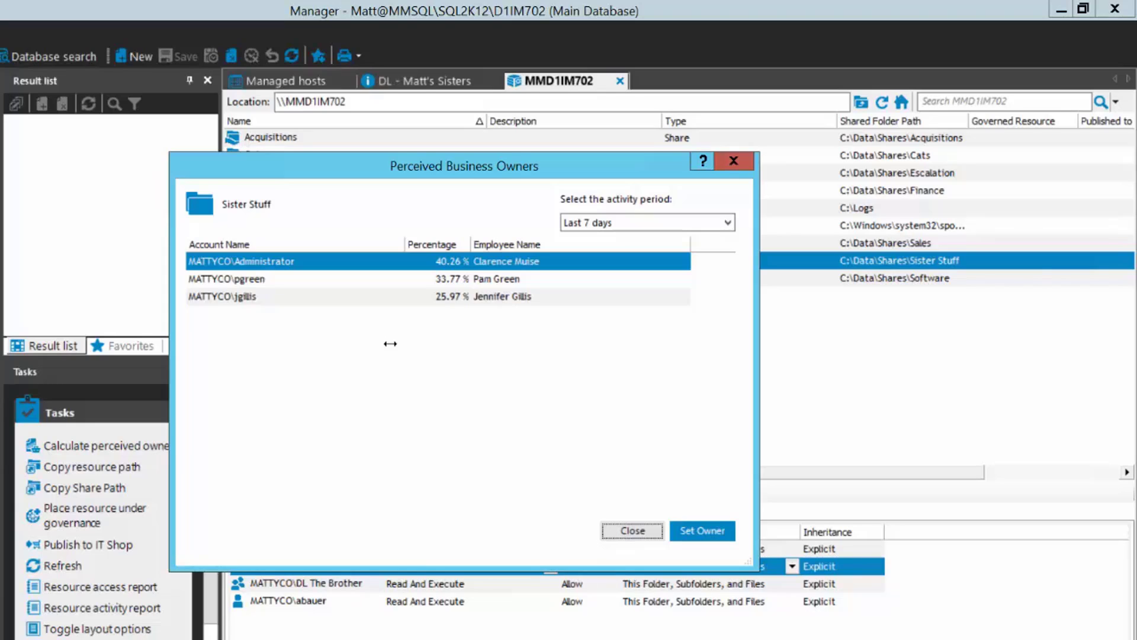
click(240, 279)
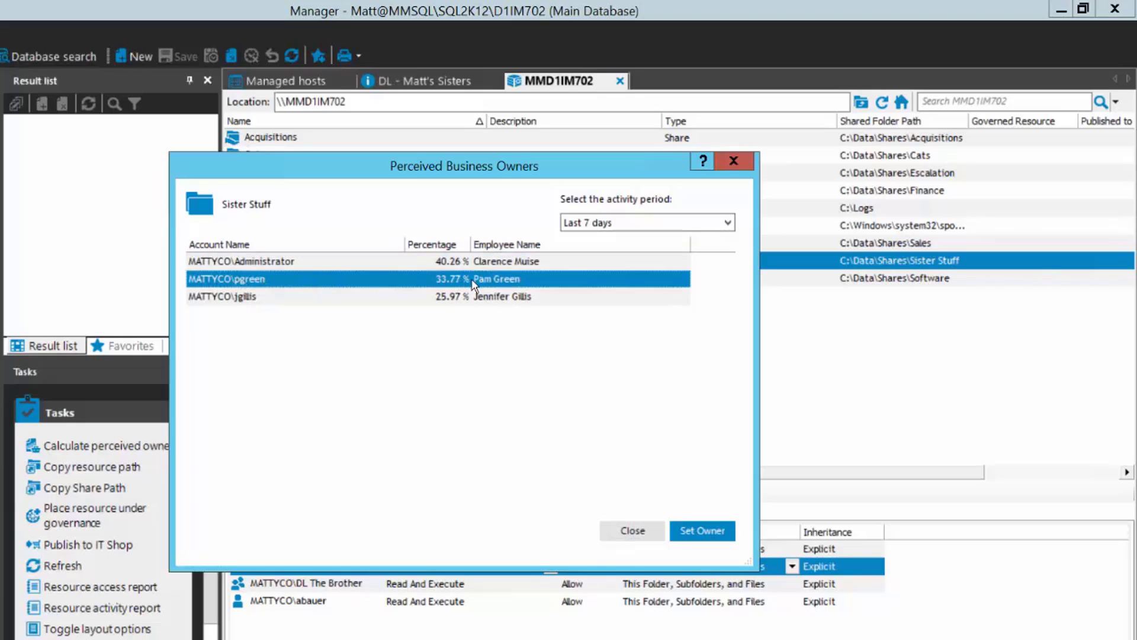
click(257, 301)
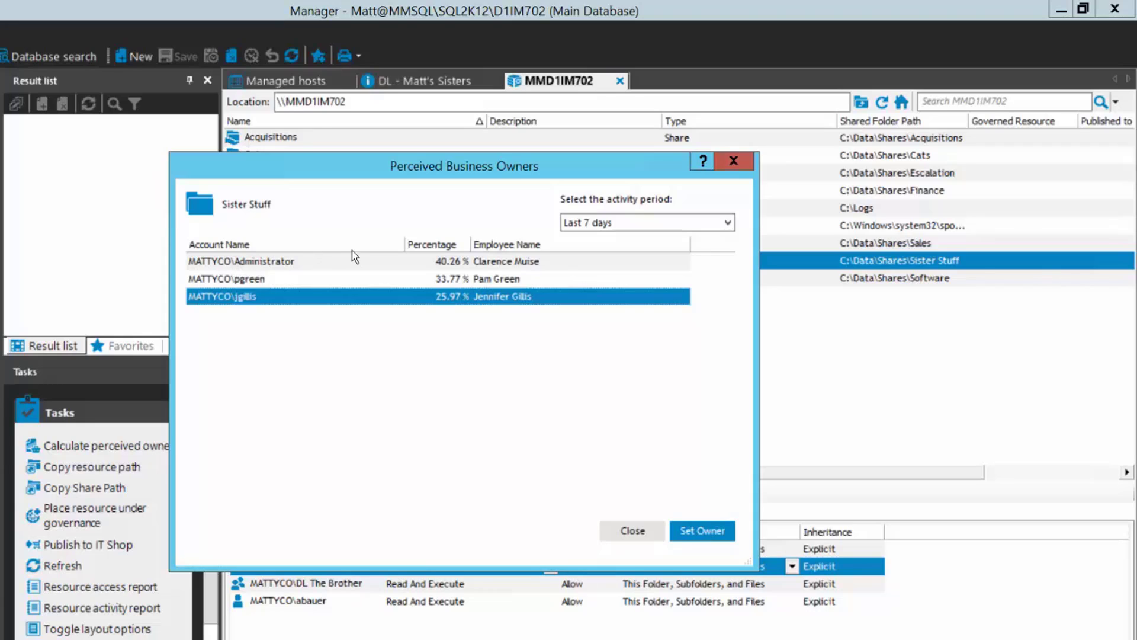
click(263, 278)
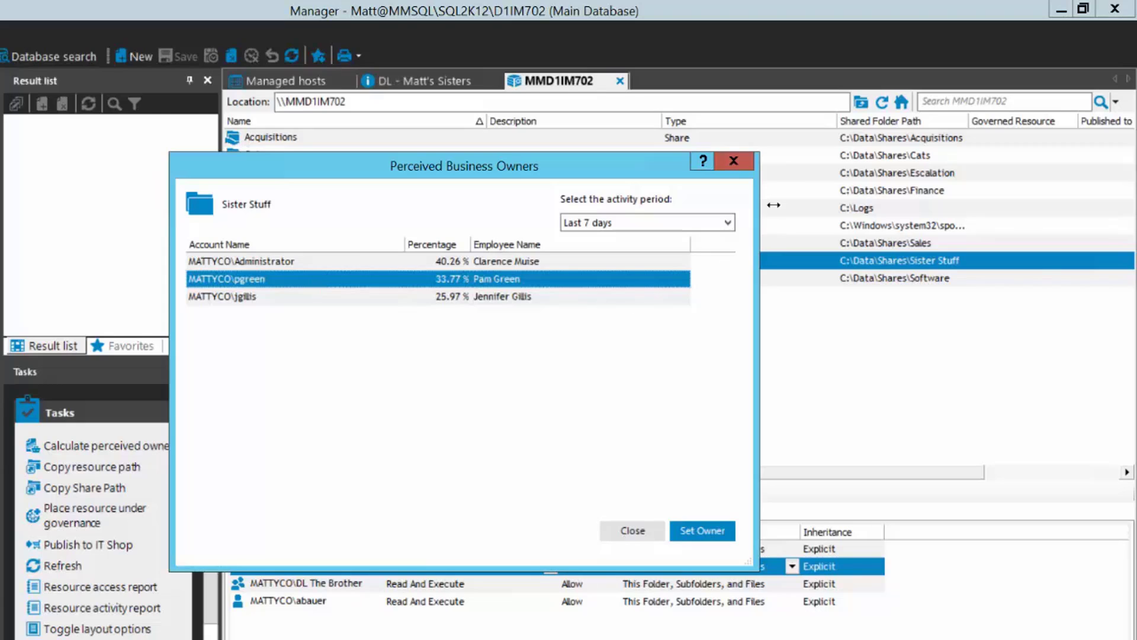
Close the perceived owners results and back out of placing Sister Stuff under governance.
click(733, 161)
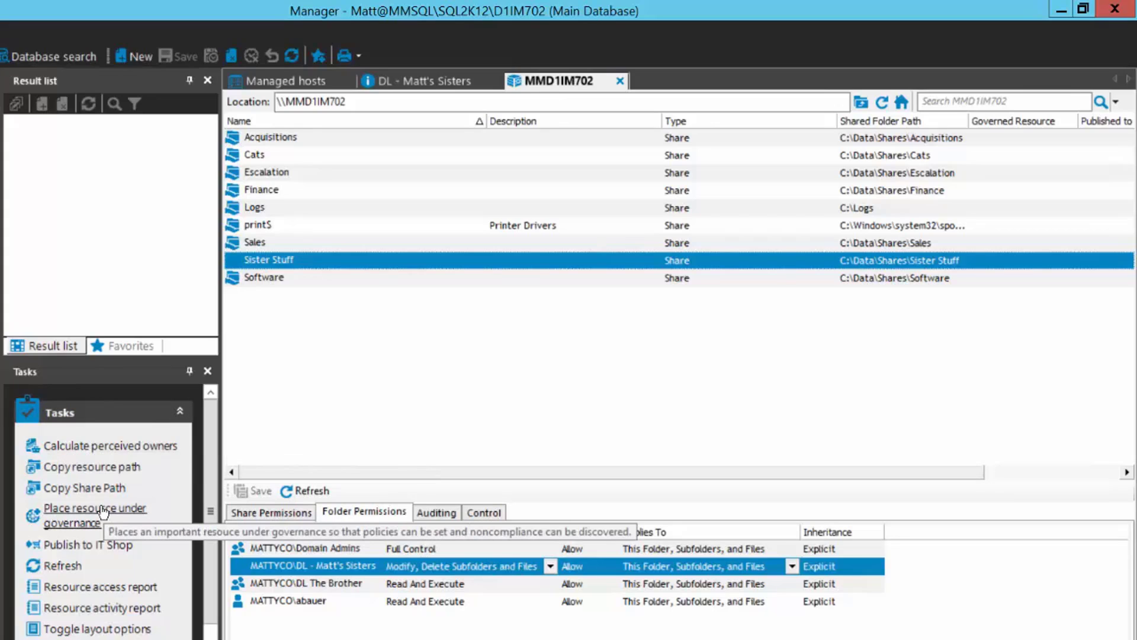
click(80, 513)
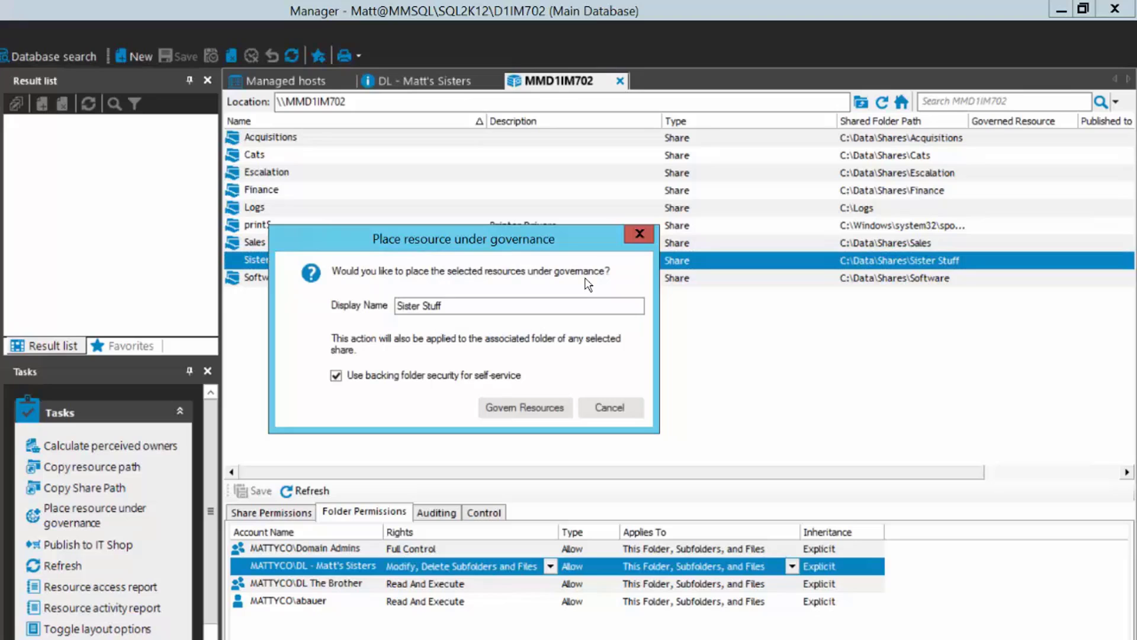
click(458, 307)
click(611, 408)
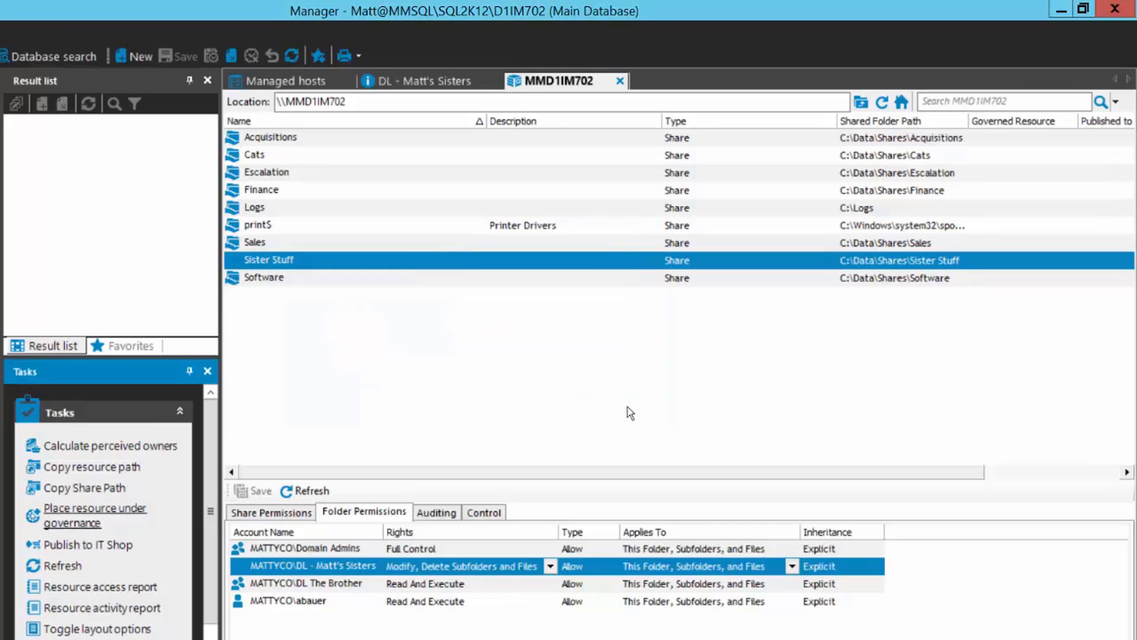
click(289, 514)
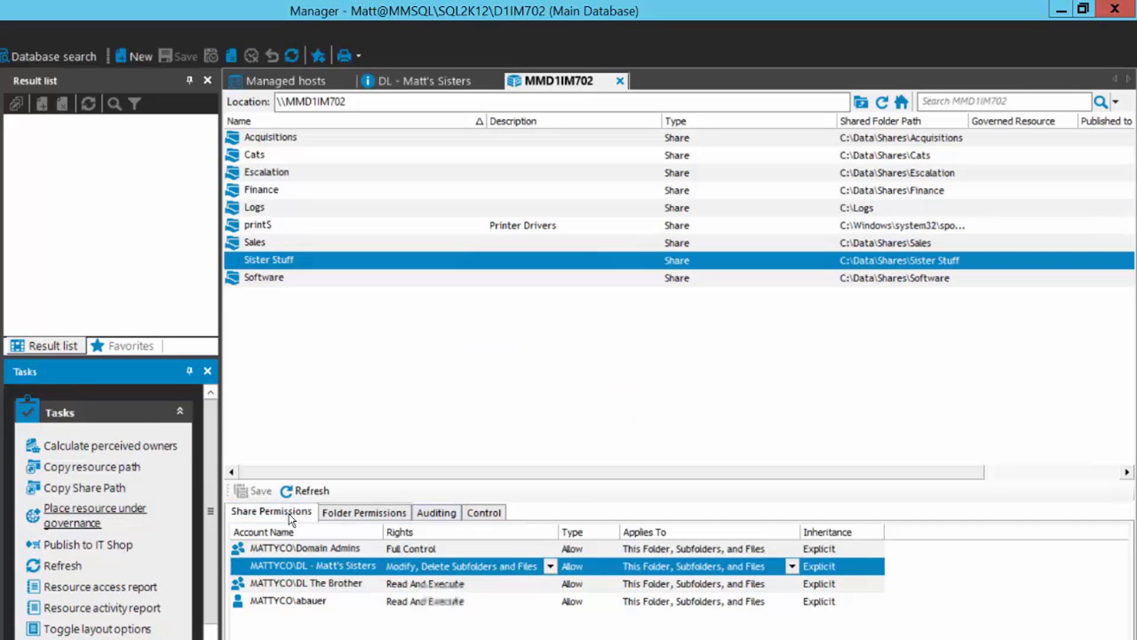
click(358, 513)
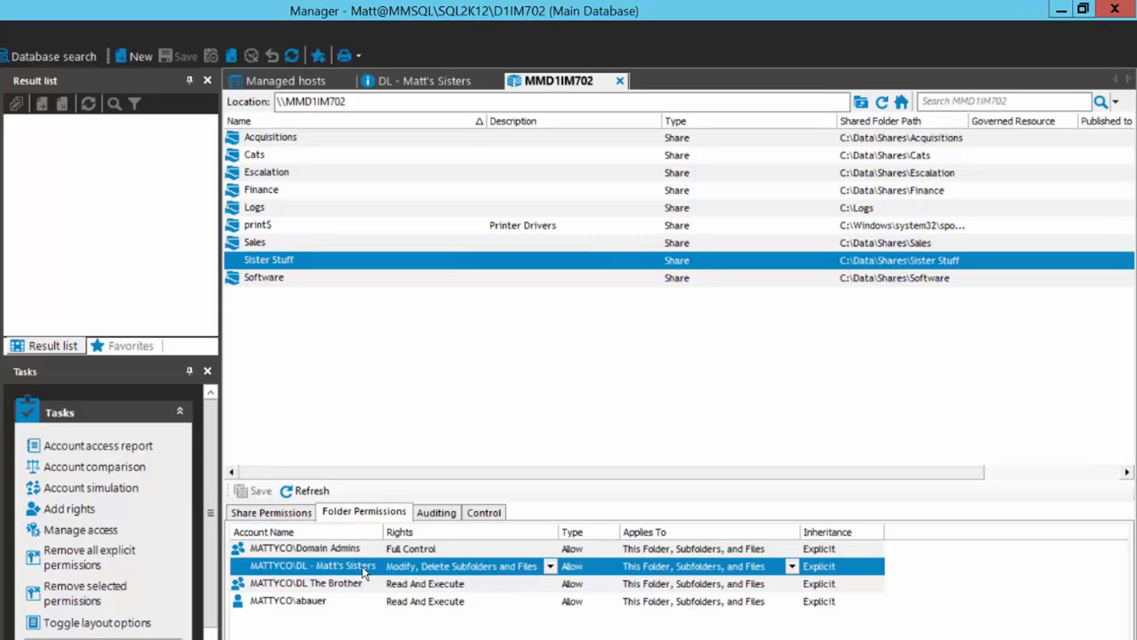
click(325, 261)
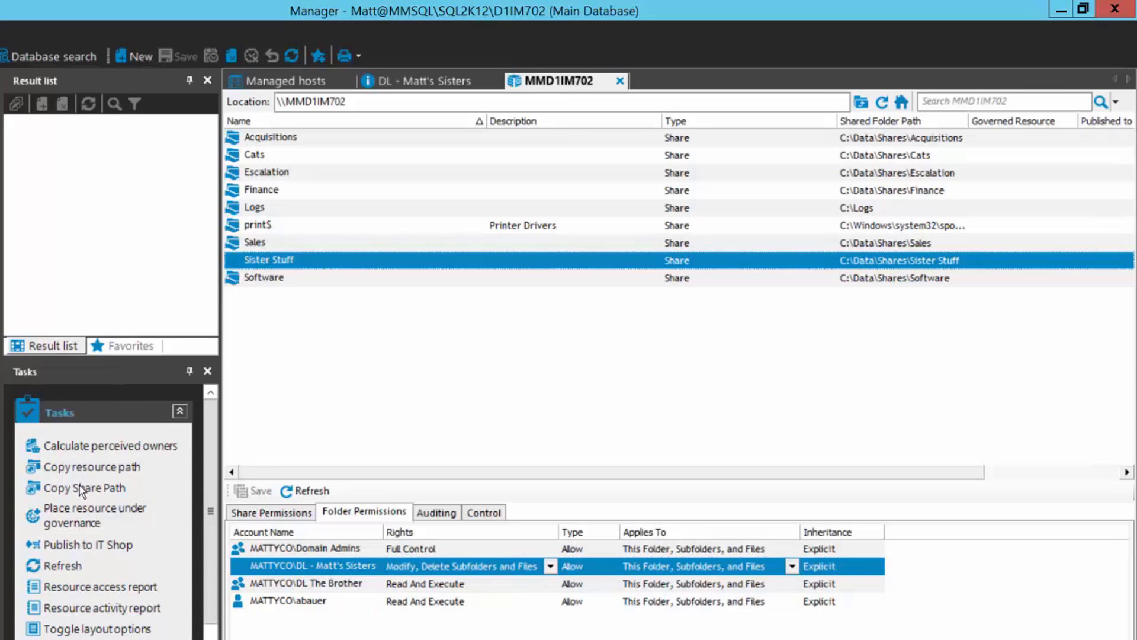
click(77, 511)
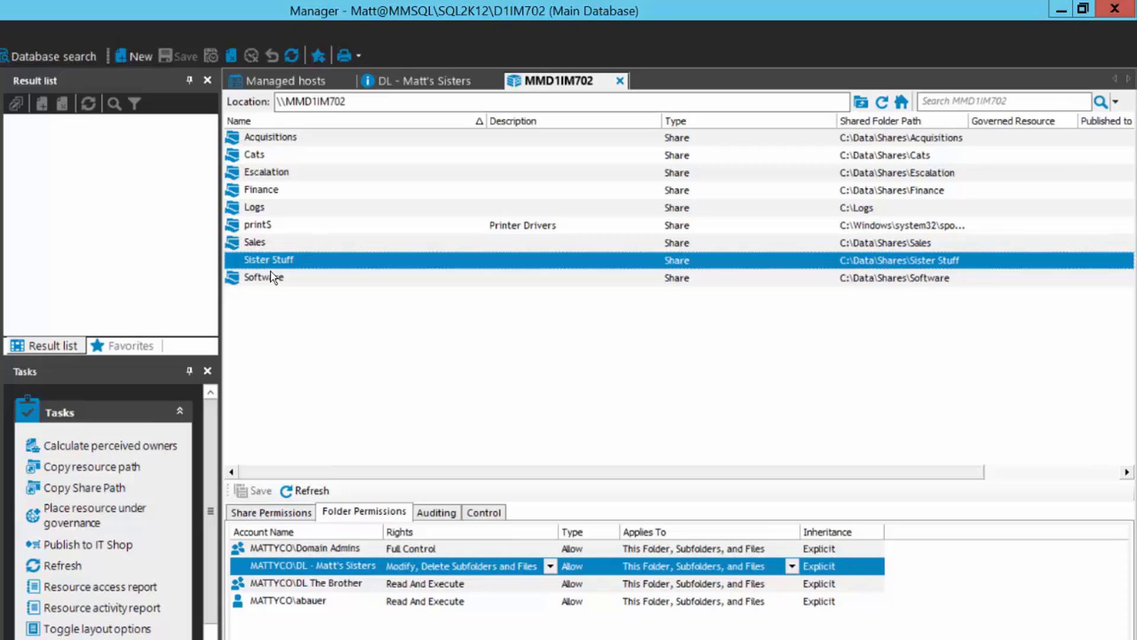
Try governing Finance, Escalation and Cats together, cancel, then select Sister Stuff alone to view its permissions.
ctrl+click(295, 189)
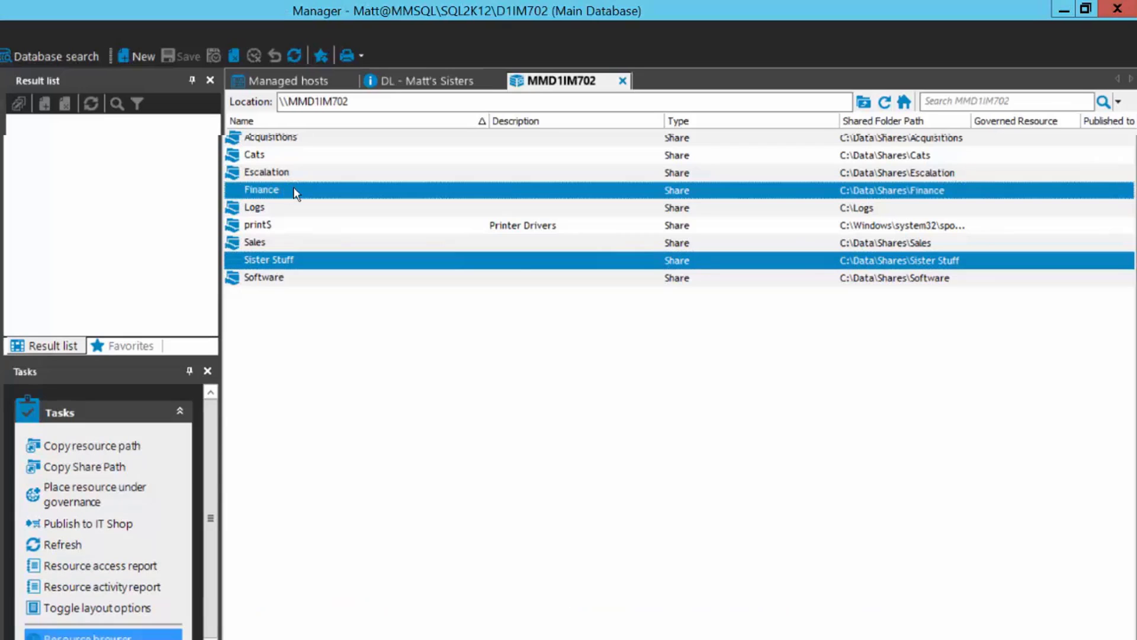
ctrl+click(296, 175)
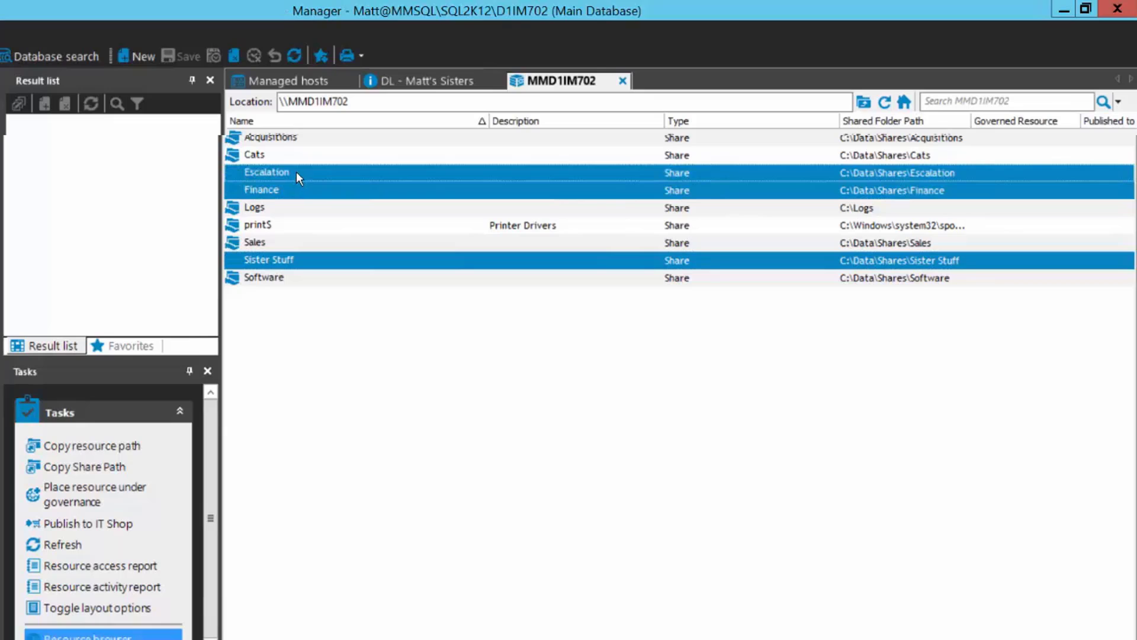
ctrl+click(261, 154)
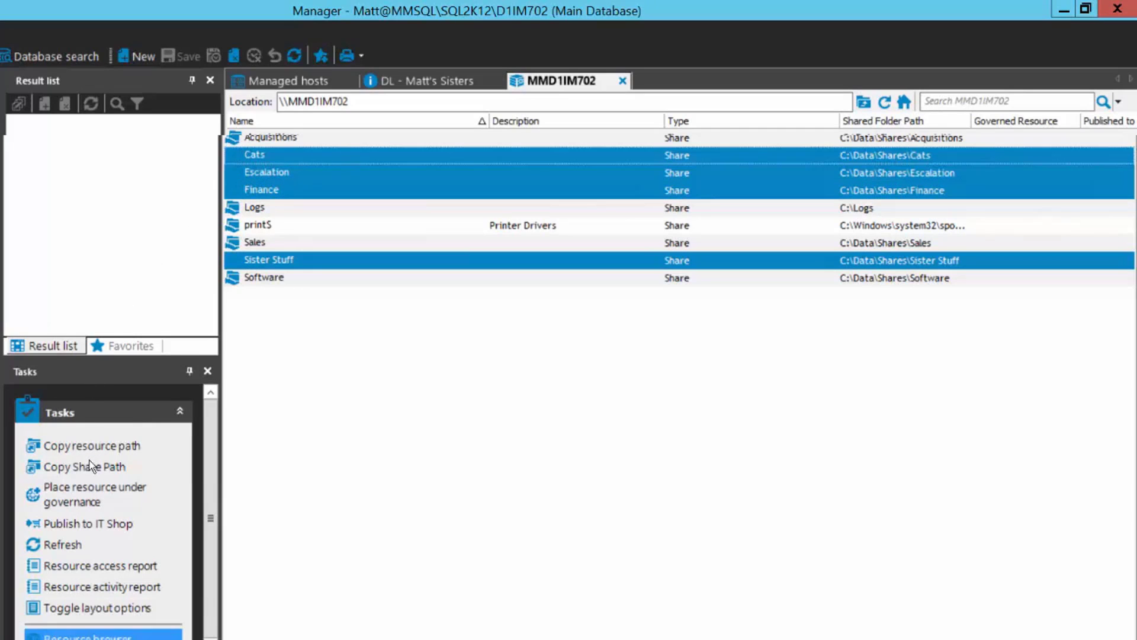
click(81, 489)
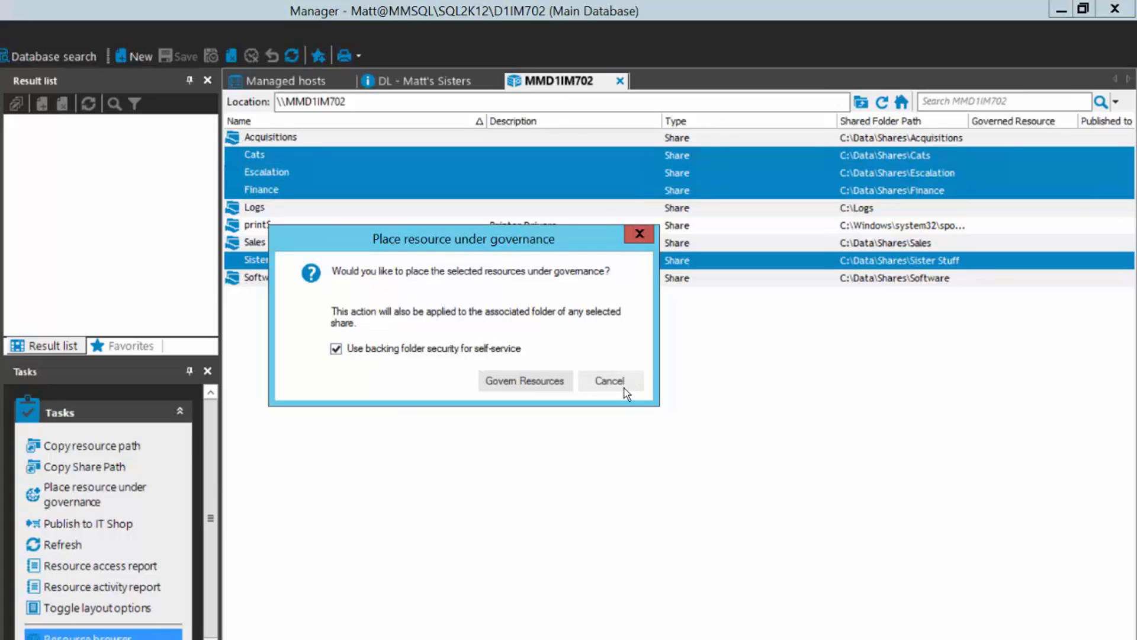
click(584, 379)
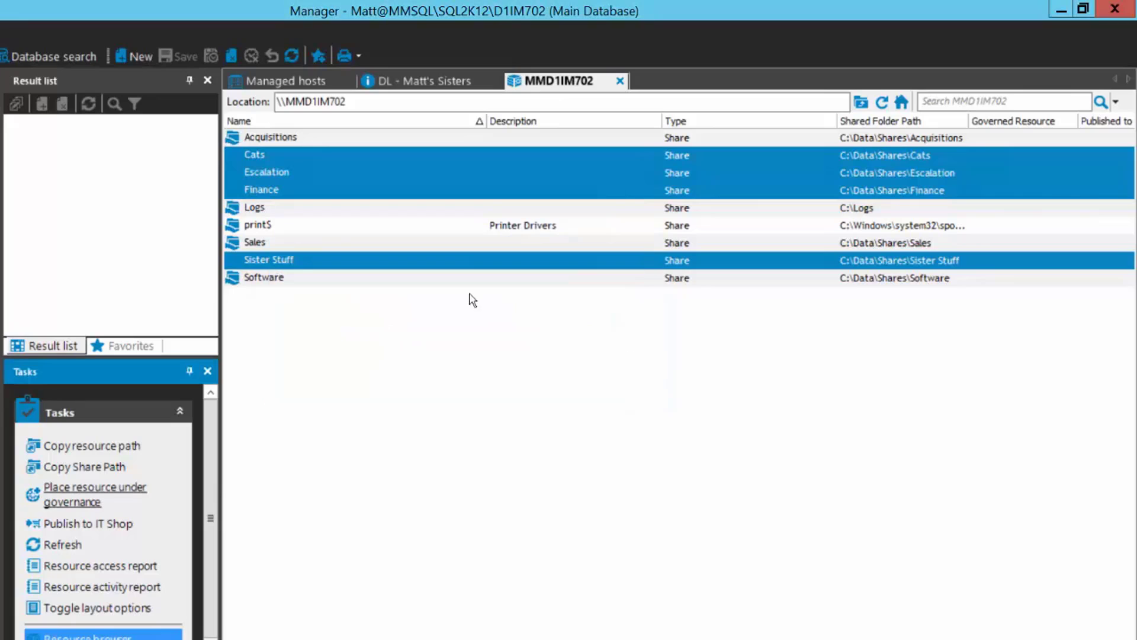
right_click(291, 267)
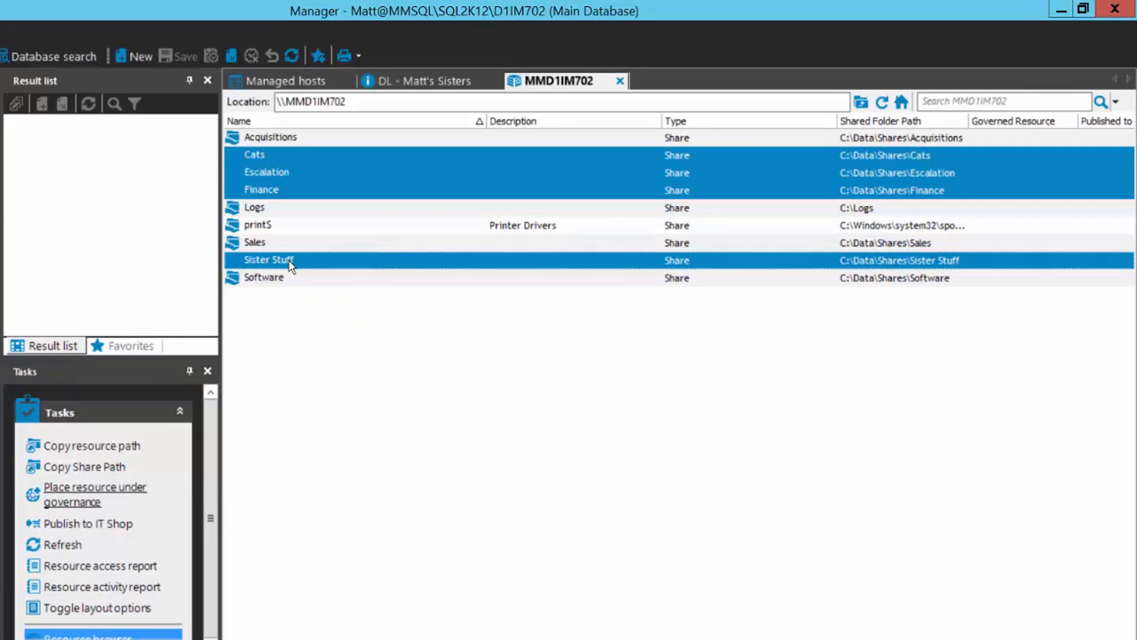
click(291, 267)
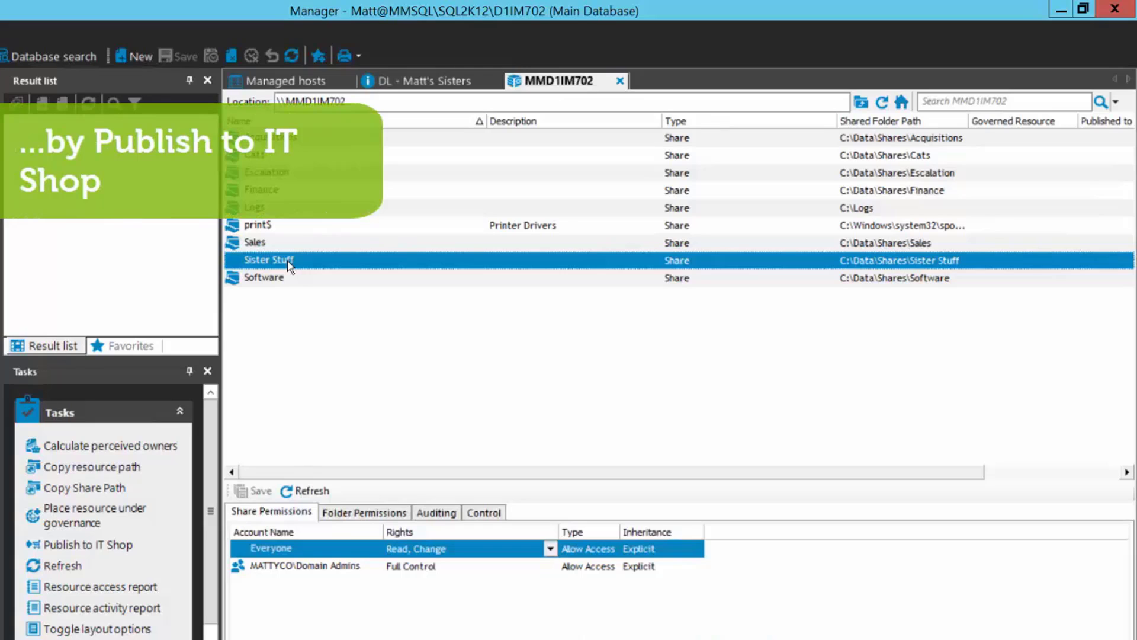
Publish Sister Stuff to the IT Shop with display name 'Sister Stuff', reaching the Set Business Owner step.
click(100, 546)
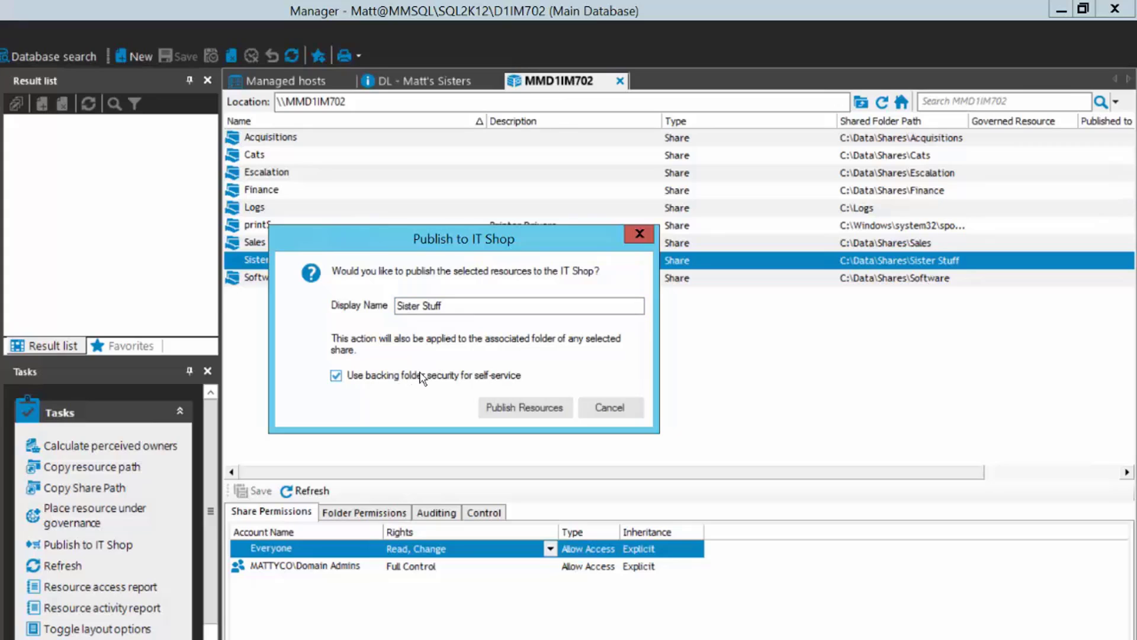
click(557, 407)
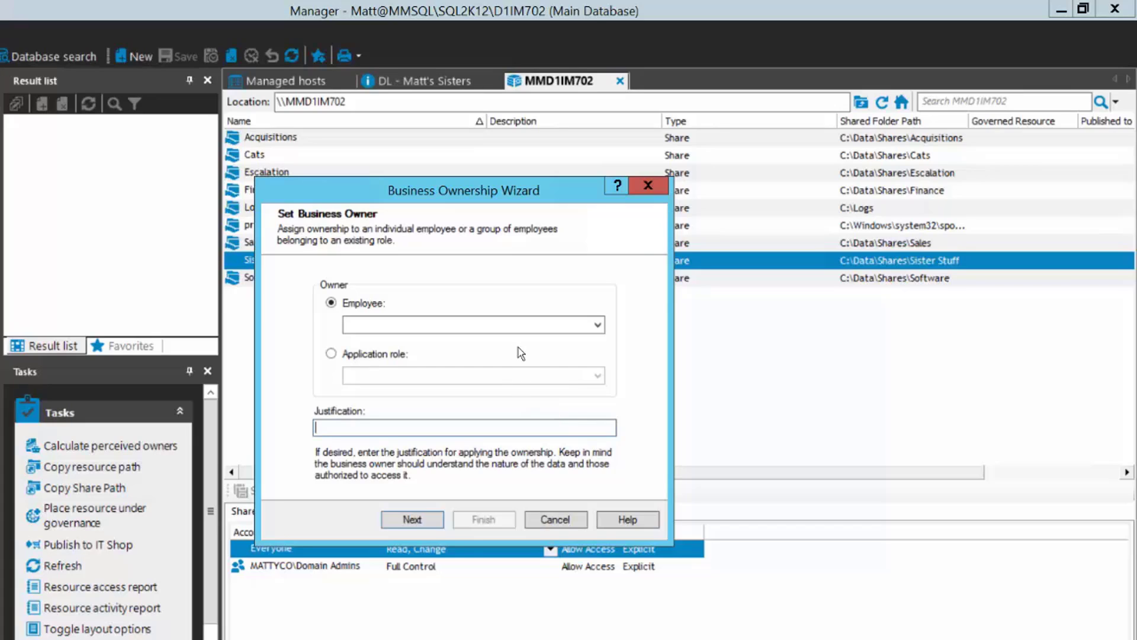
Compare the Employee and Application role owner types, then cancel the wizard with no owner assigned.
click(597, 325)
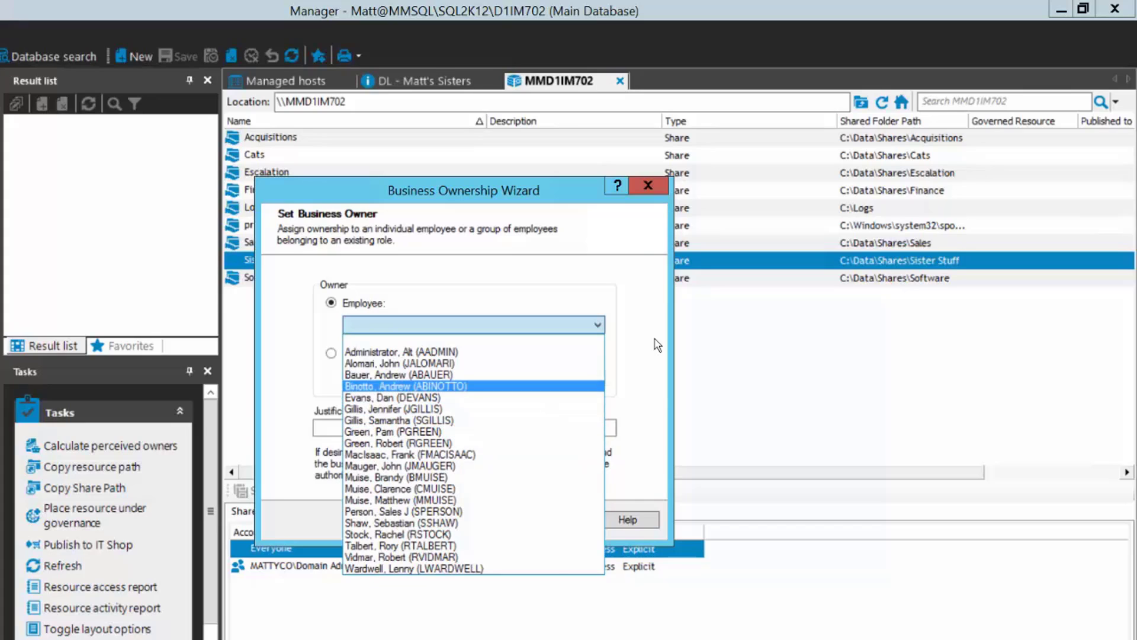
click(408, 324)
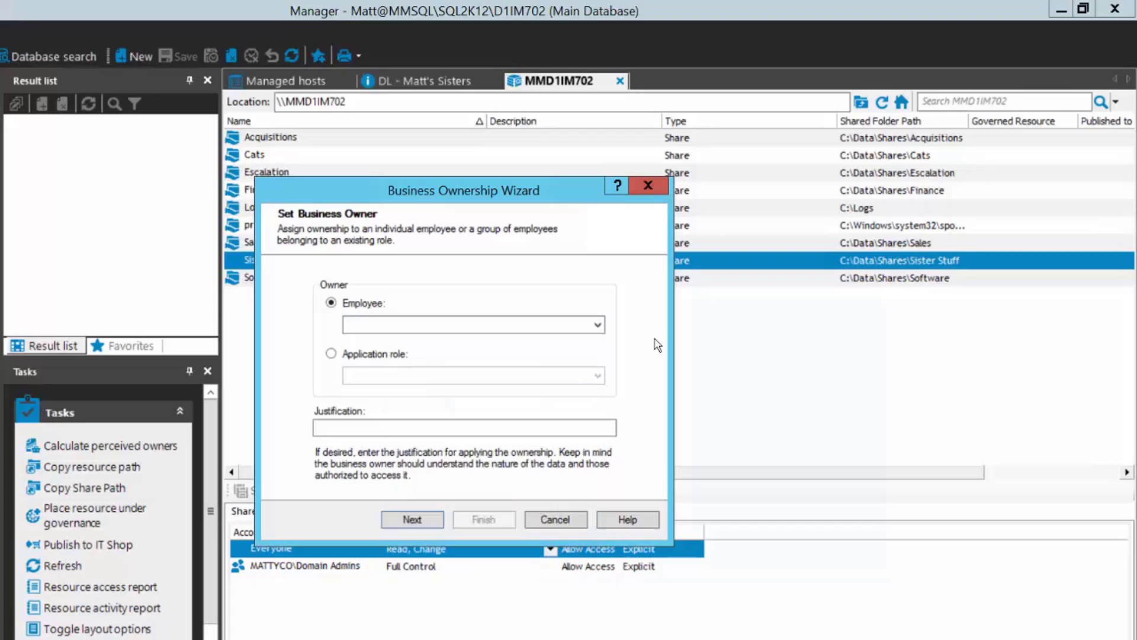
click(331, 354)
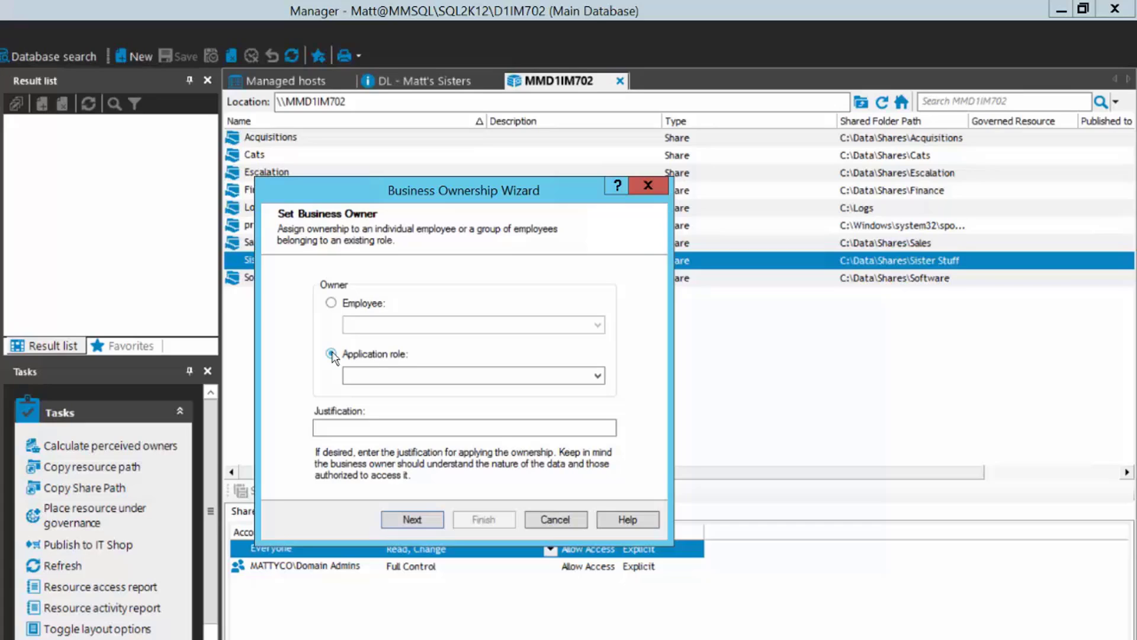
click(331, 303)
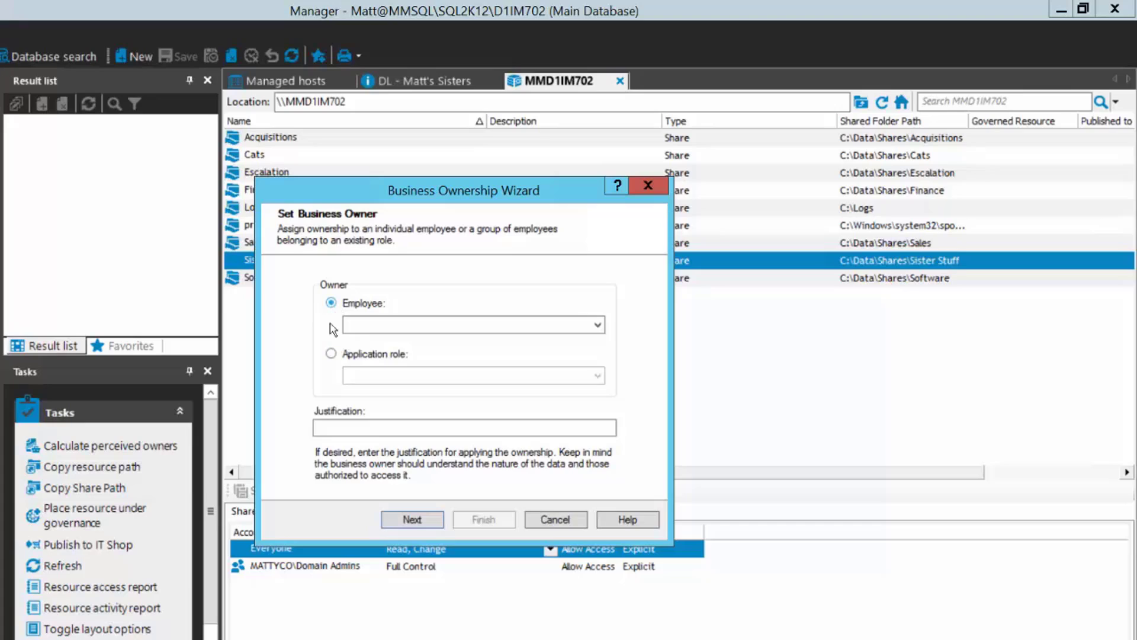
click(331, 355)
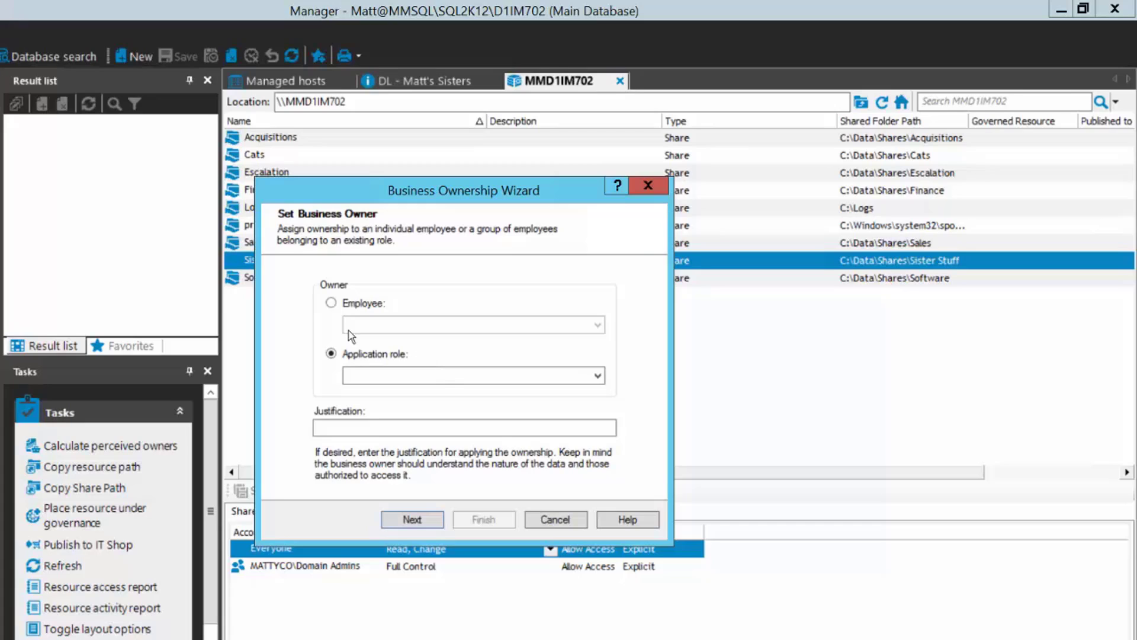
click(331, 304)
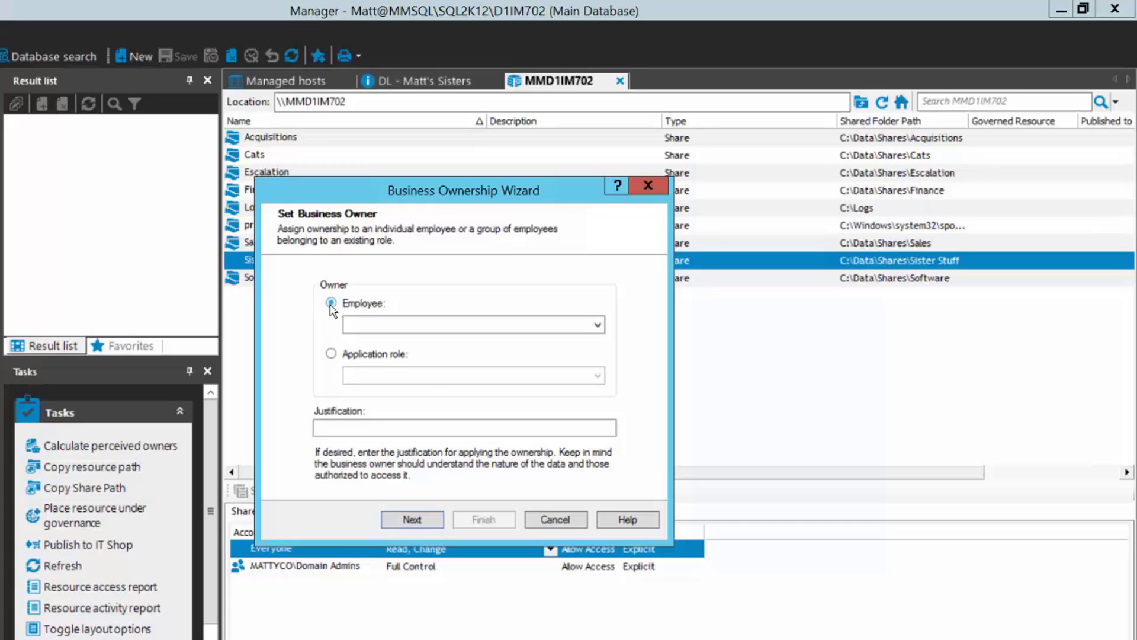
click(555, 520)
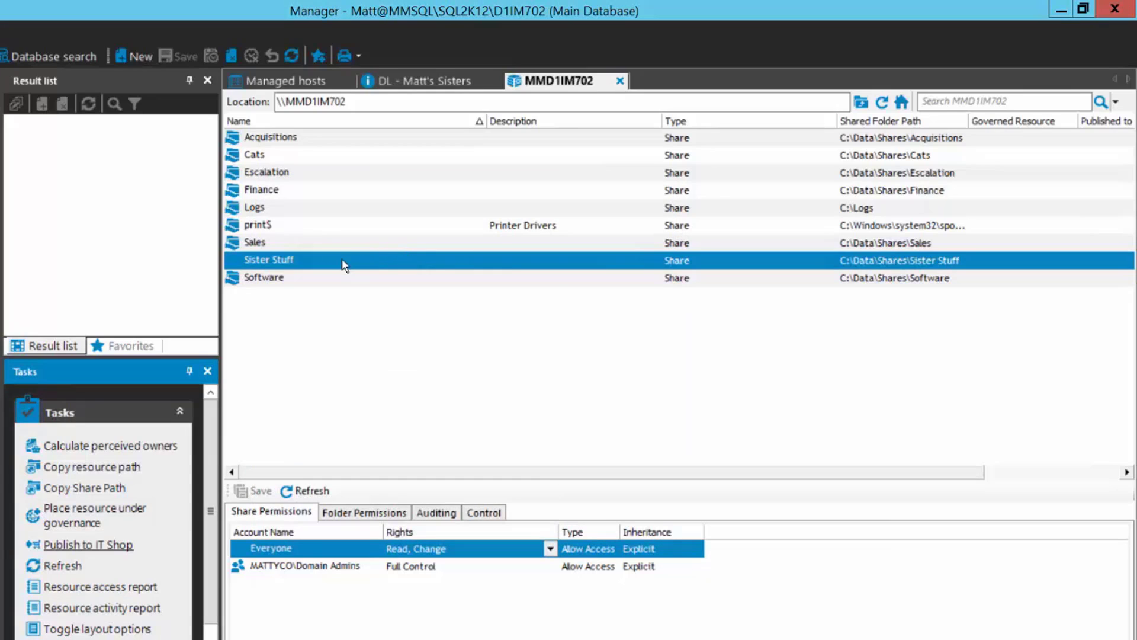
Recalculate Sister Stuff's perceived owners and set the 33.77% user as its business owner.
right_click(322, 261)
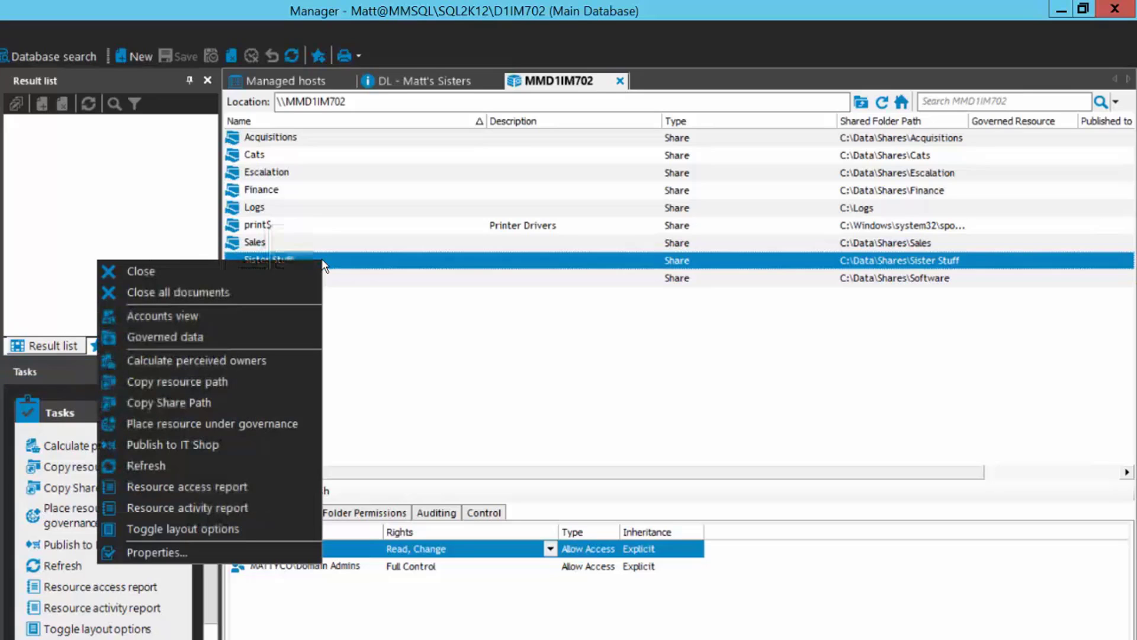
click(165, 359)
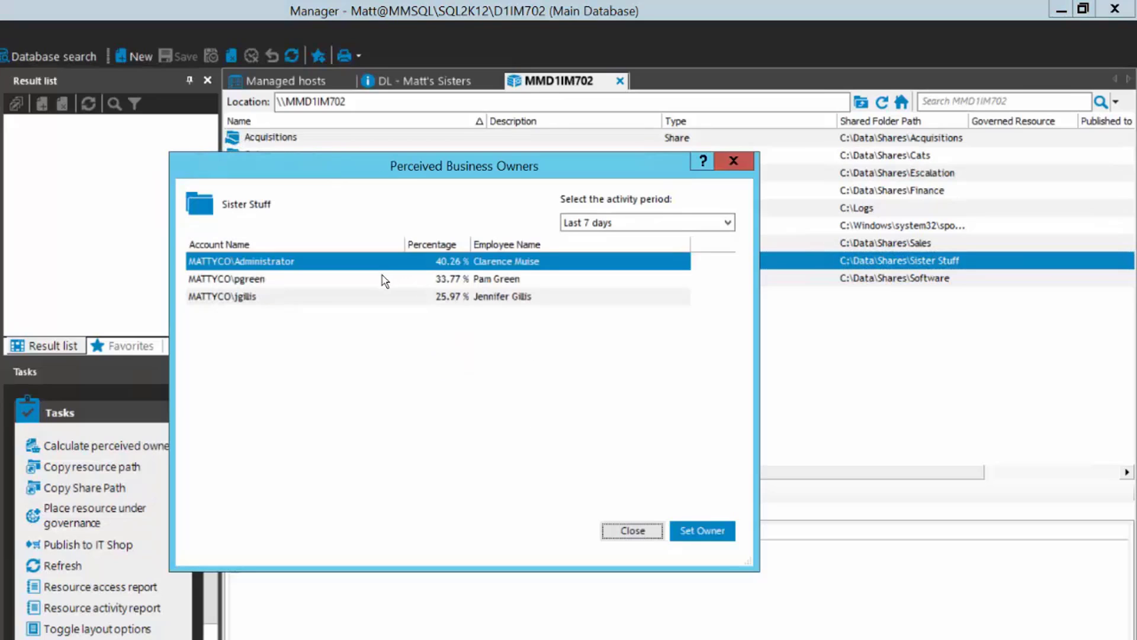
click(382, 277)
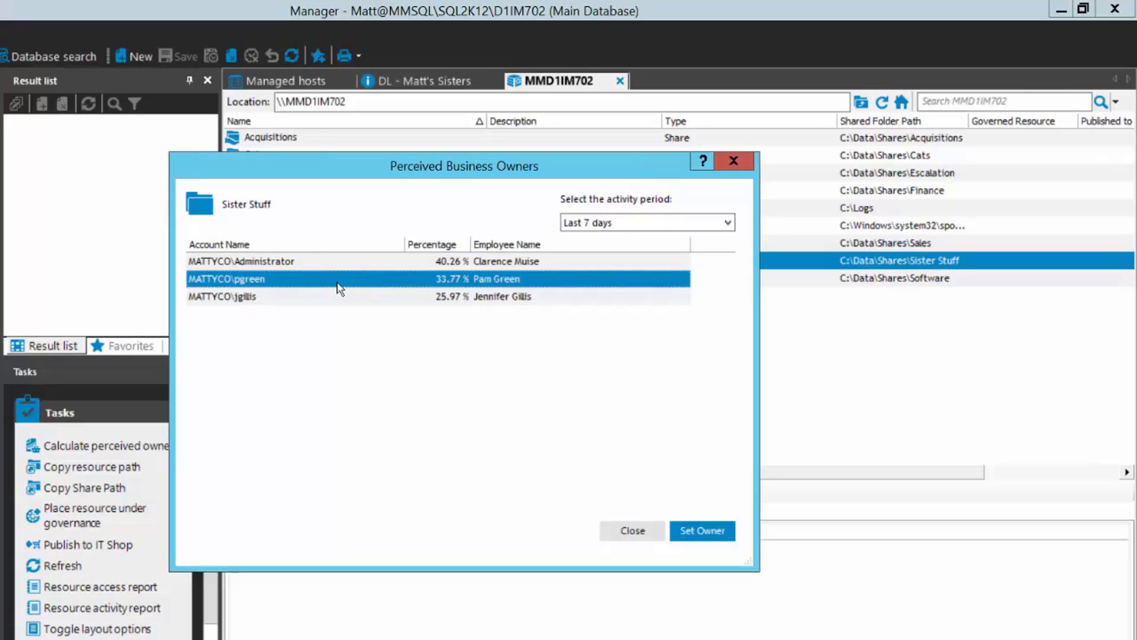
click(712, 529)
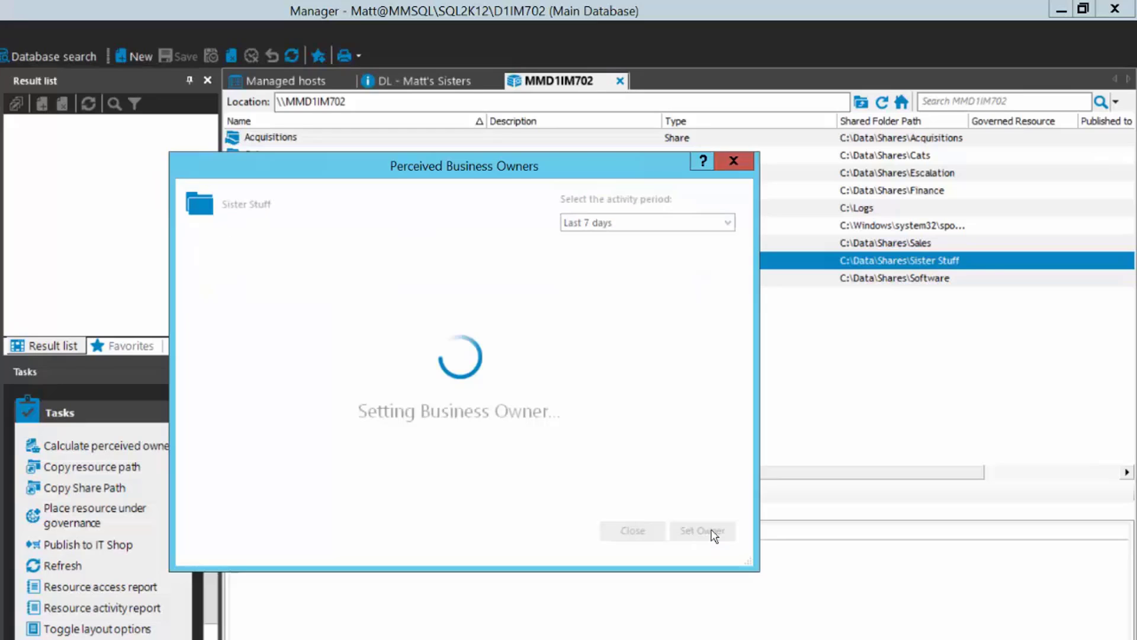
click(627, 532)
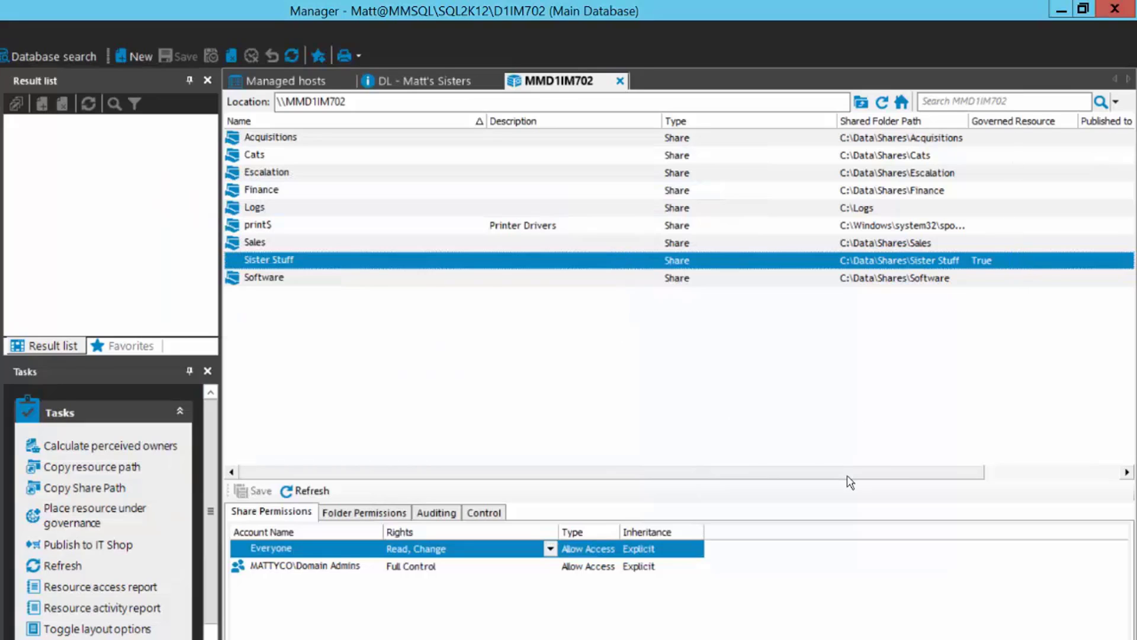
scroll(907, 479, right, 4)
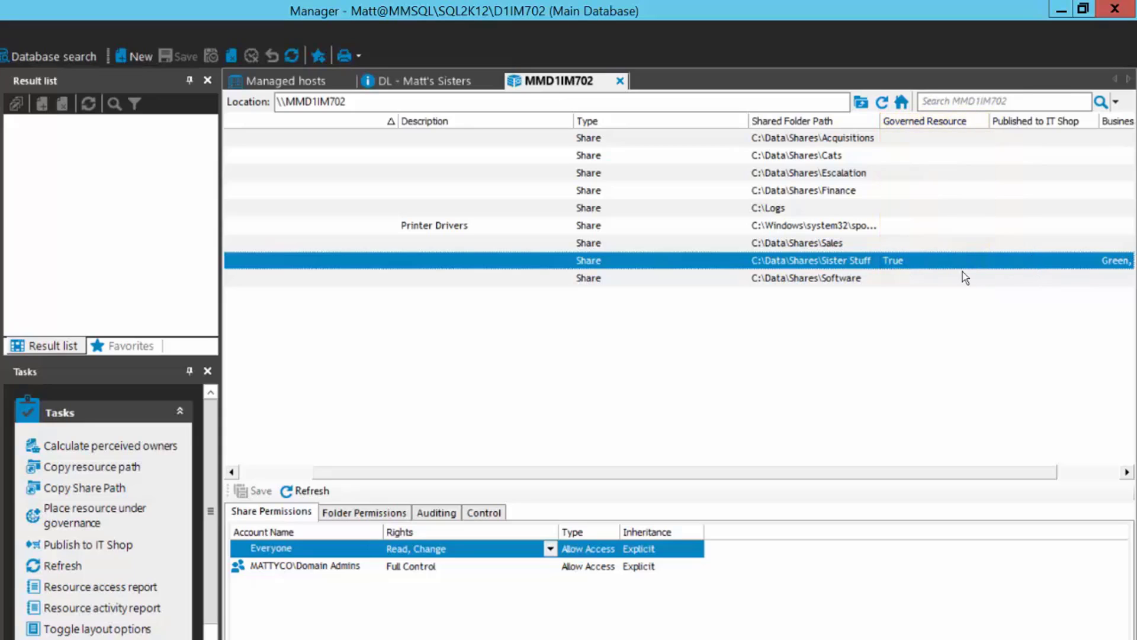
click(272, 471)
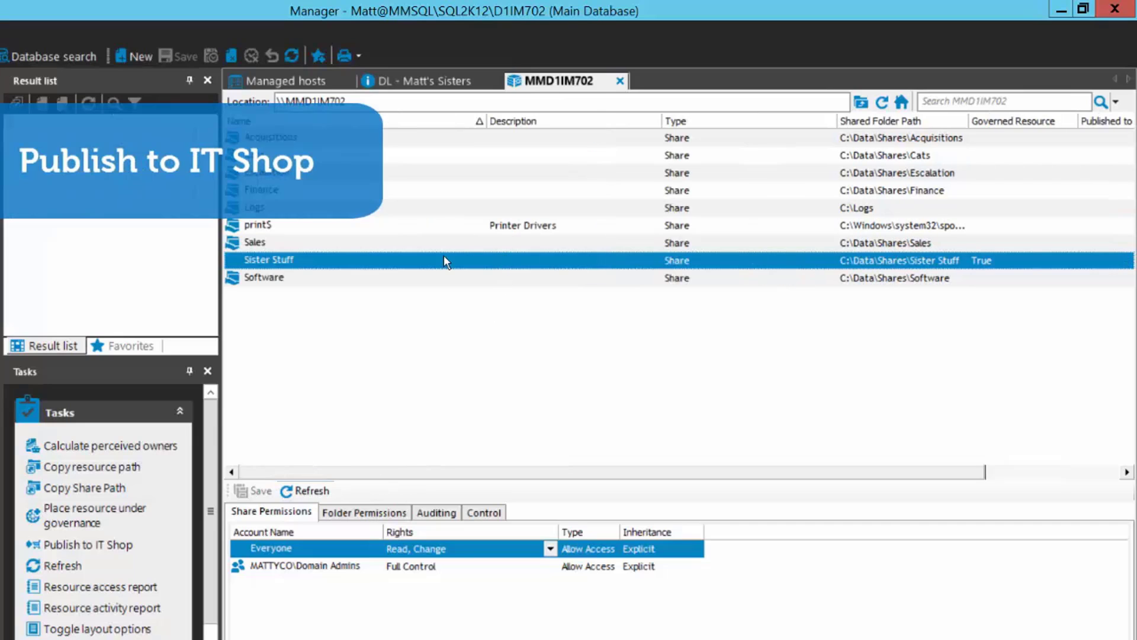
Publish the governed Sister Stuff share to the IT Shop, keeping display name 'Sister Stuff'.
click(71, 545)
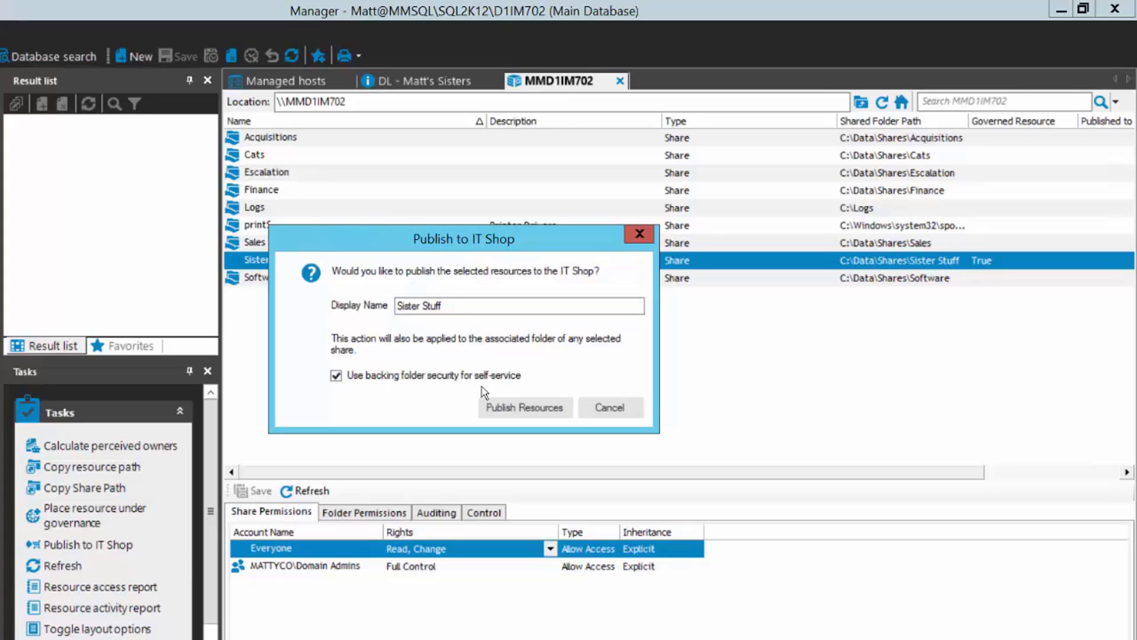
click(528, 407)
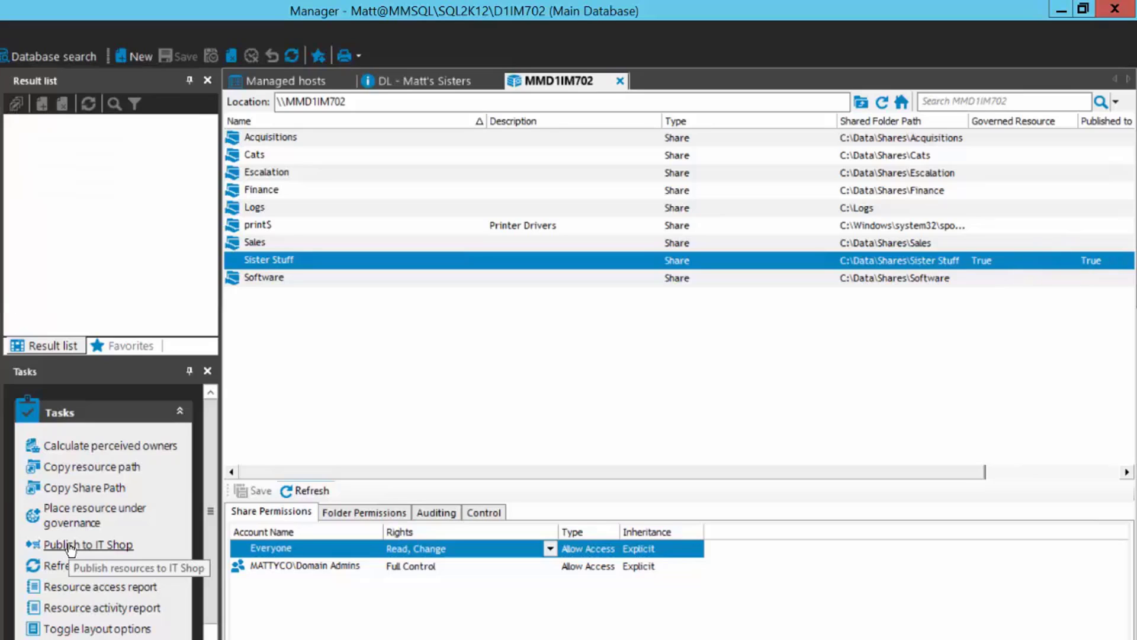
click(989, 473)
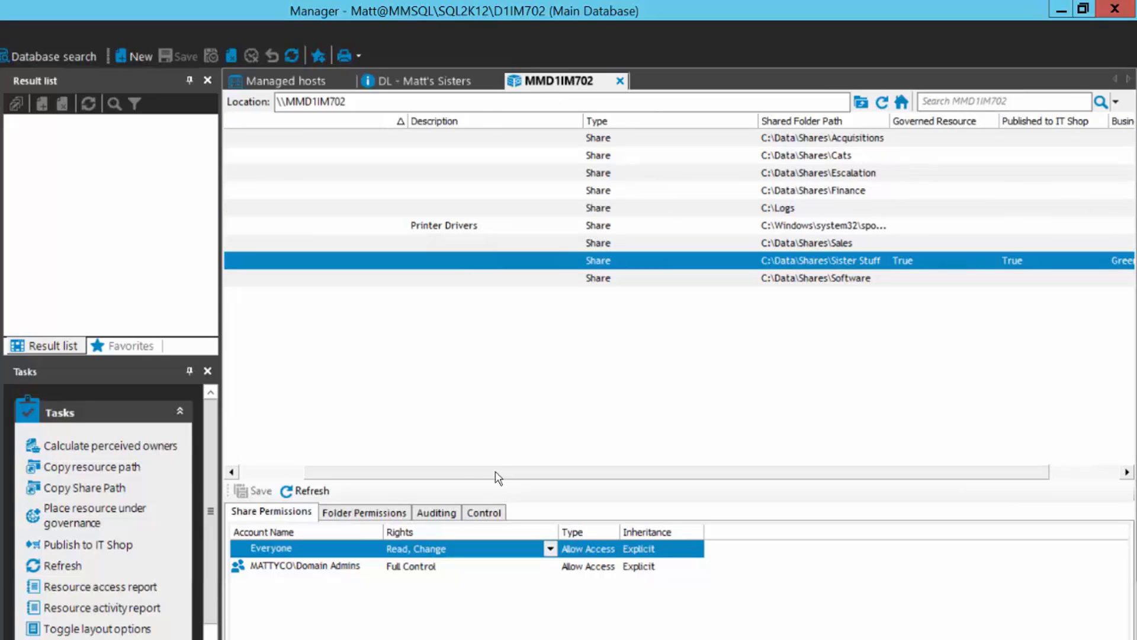
drag(391, 476, 324, 469)
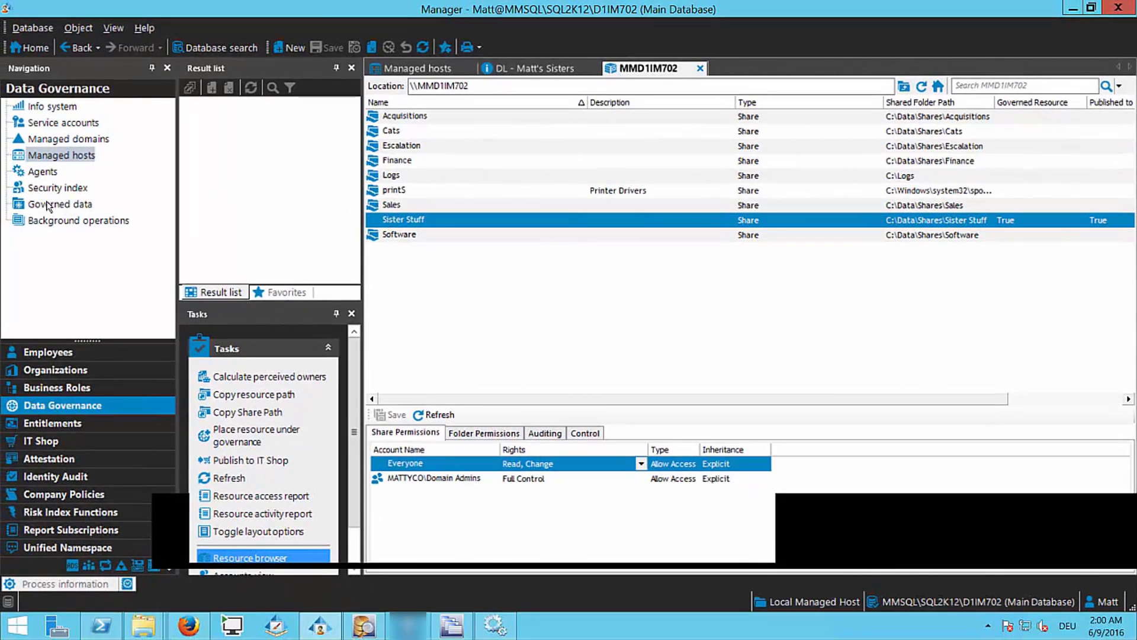
Open Governed data to see Sister Stuff on MMD1IM702 listed as an NTFS folder and a share.
click(47, 205)
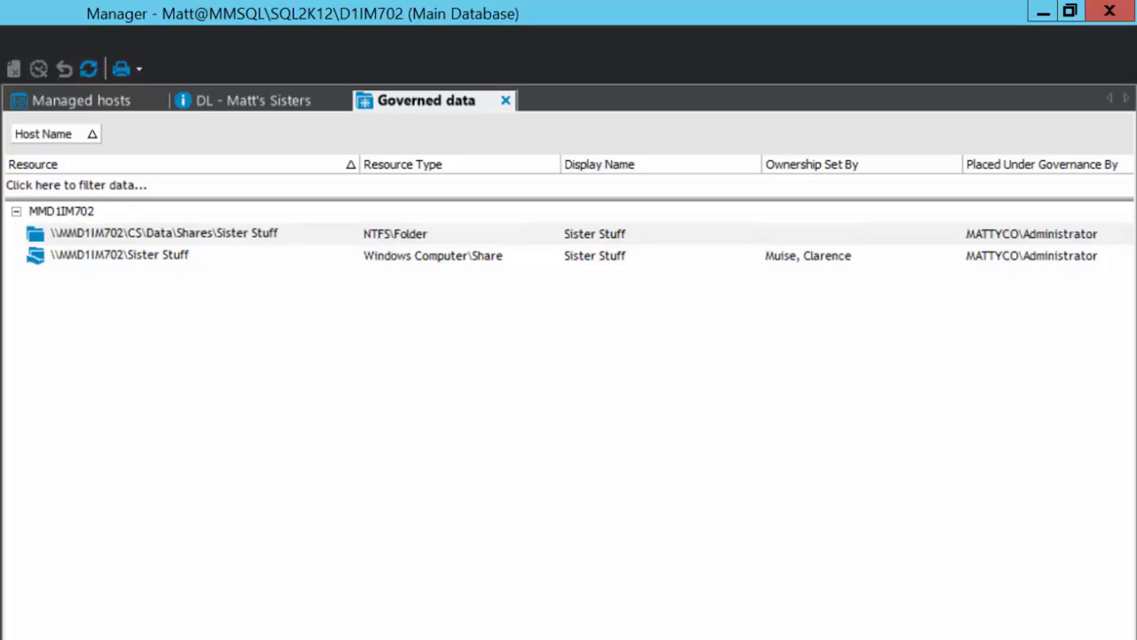
scroll(569, 356, right, 3)
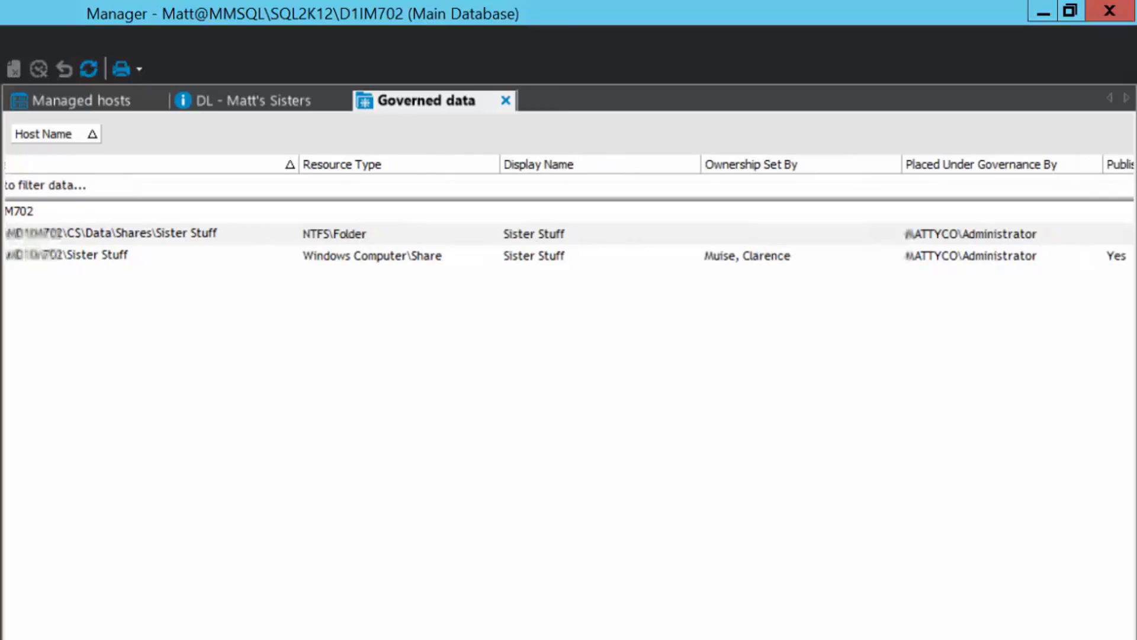
scroll(569, 356, right, 1)
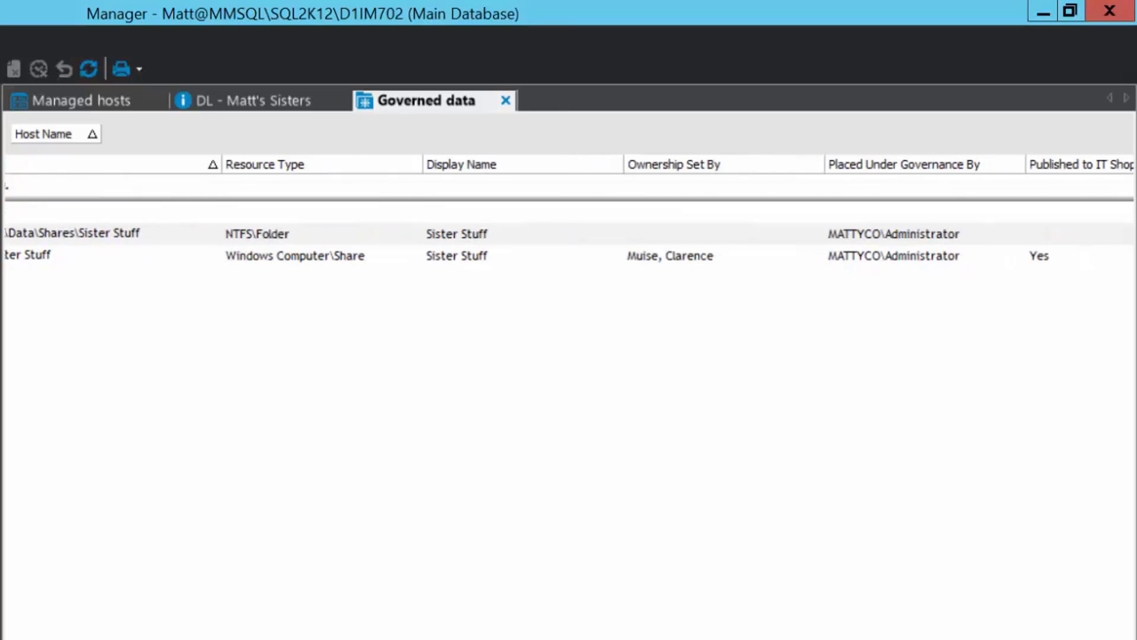
scroll(571, 208, right, 2)
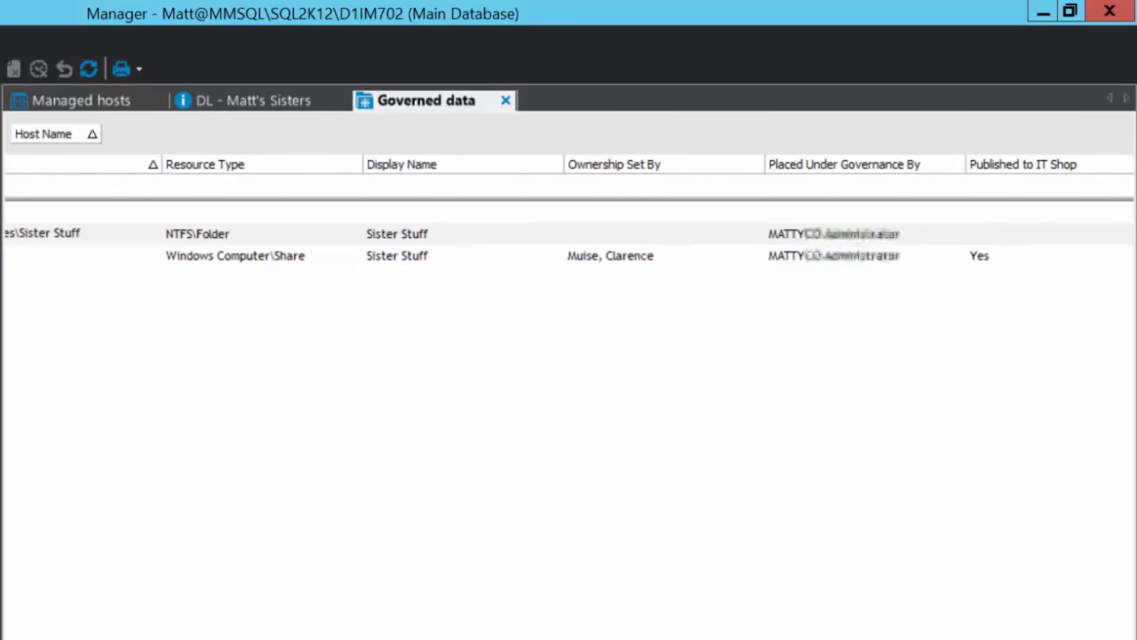
scroll(569, 355, left, 5)
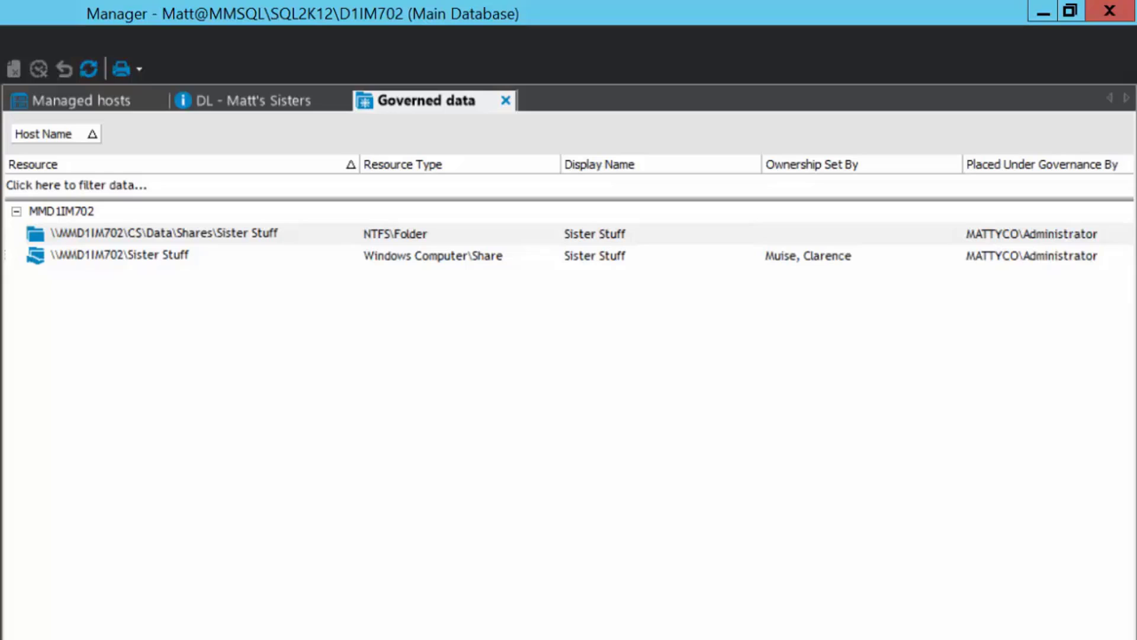
scroll(569, 379, right, 10)
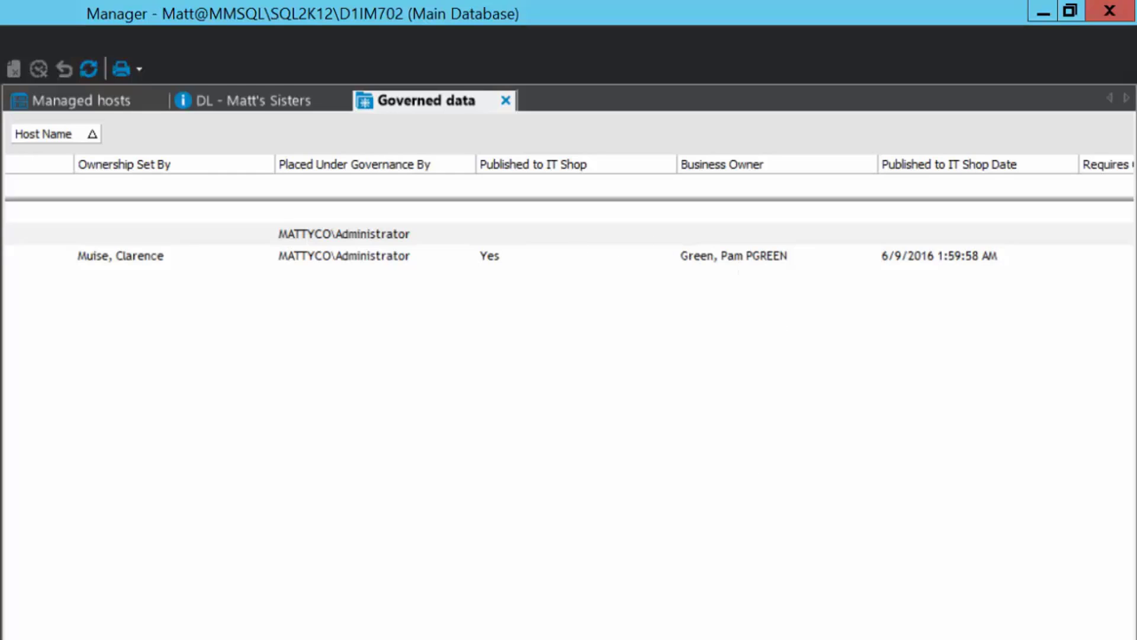
scroll(568, 391, left, 10)
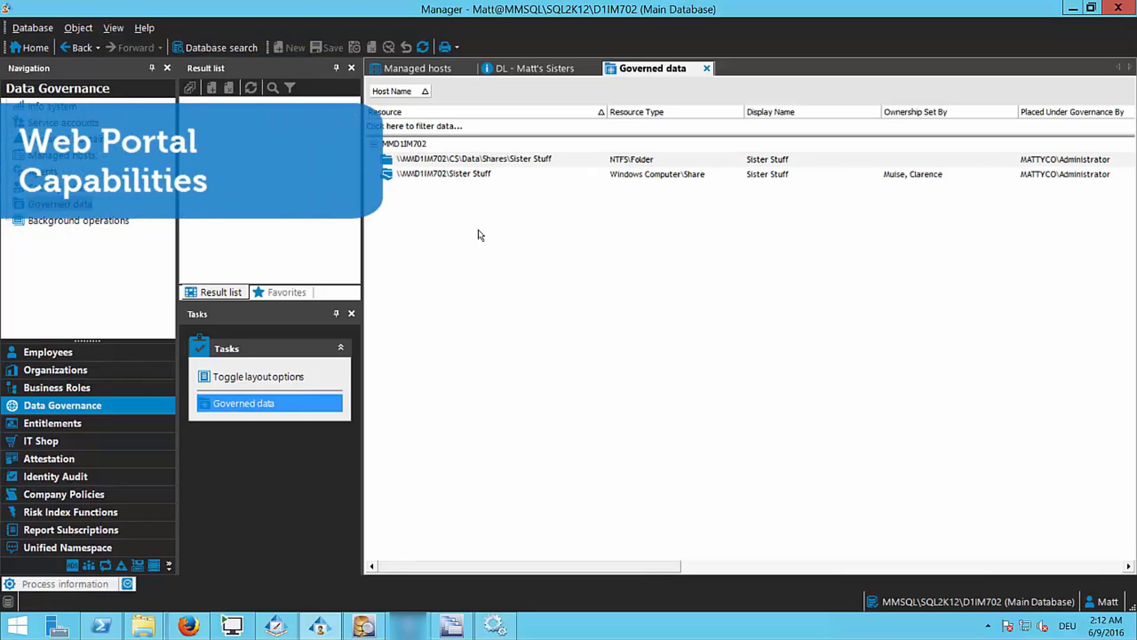
Switch to the Web Portal home page in the Firefox window.
click(188, 625)
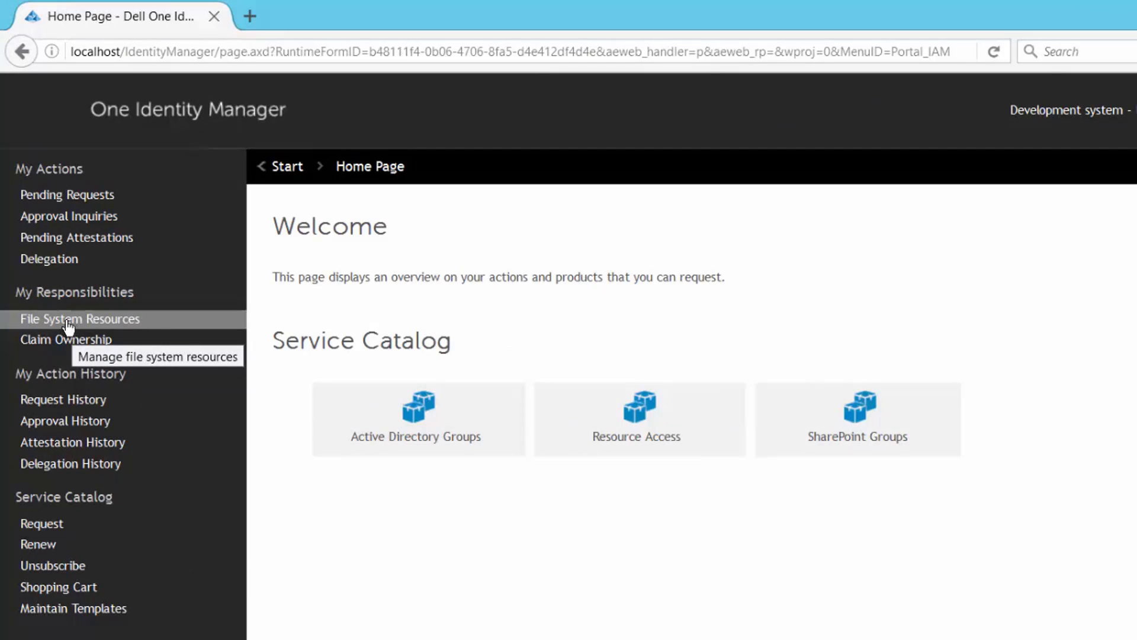
Open the Sister Stuff share from my owned file system resources and display its overview diagram.
click(69, 325)
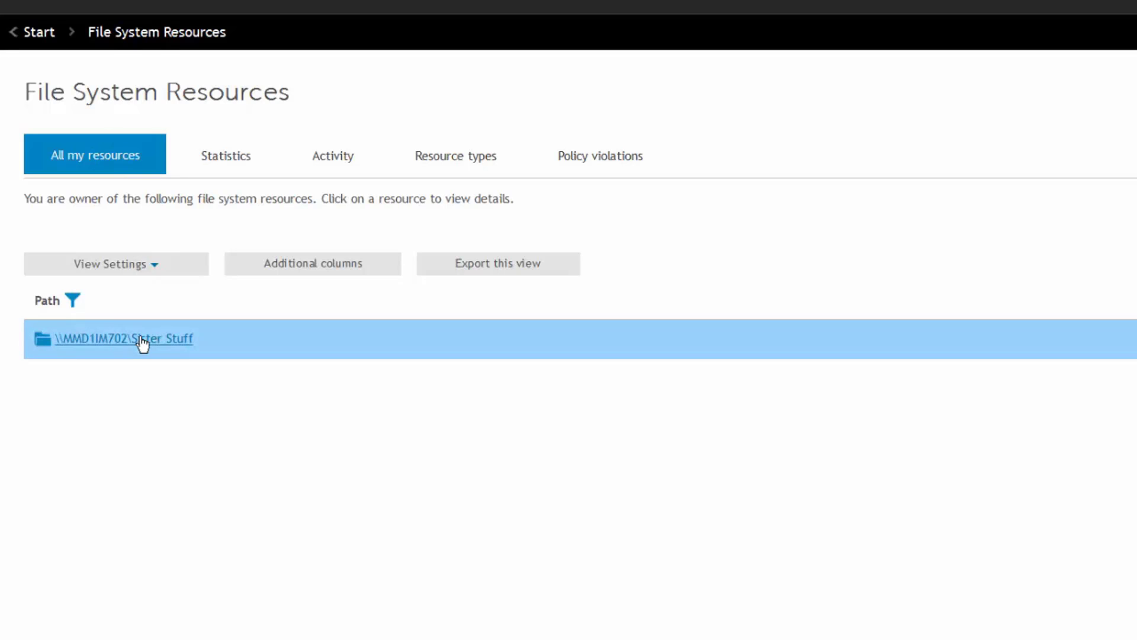
click(143, 343)
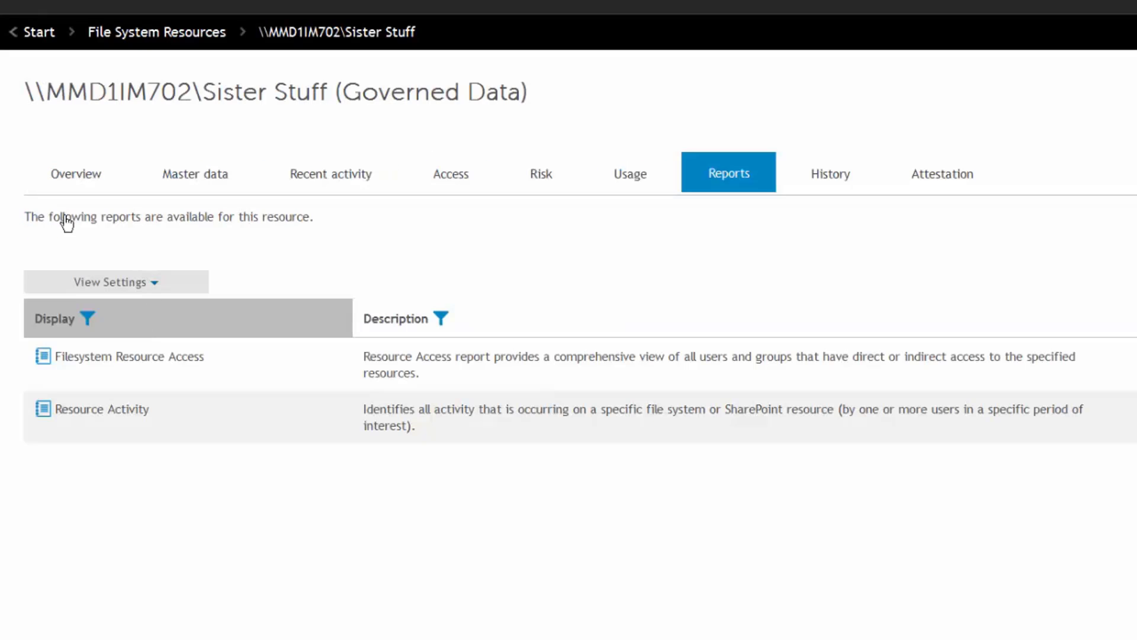
click(81, 174)
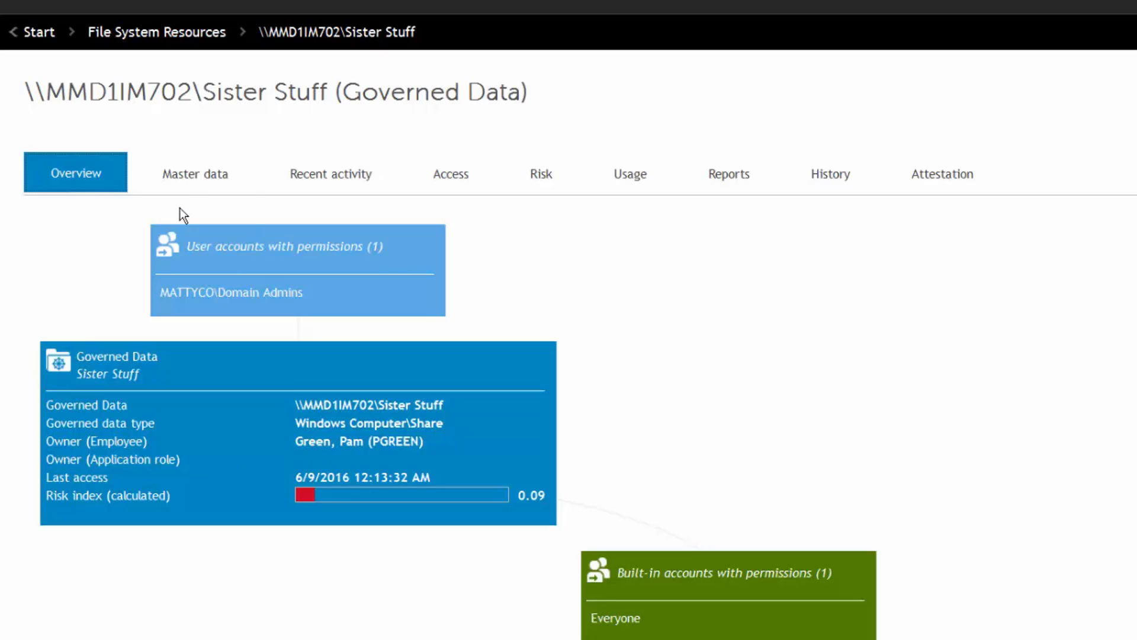
Move from Sister Stuff's master data to its last-7-days recent activity list.
click(171, 186)
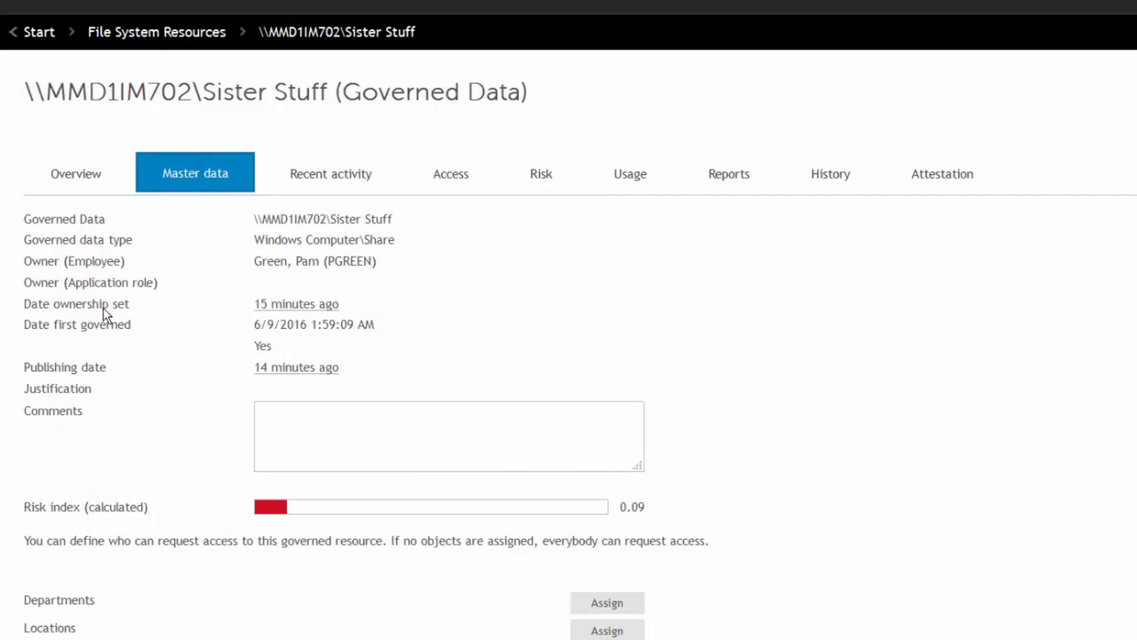
mouse_move(103, 308)
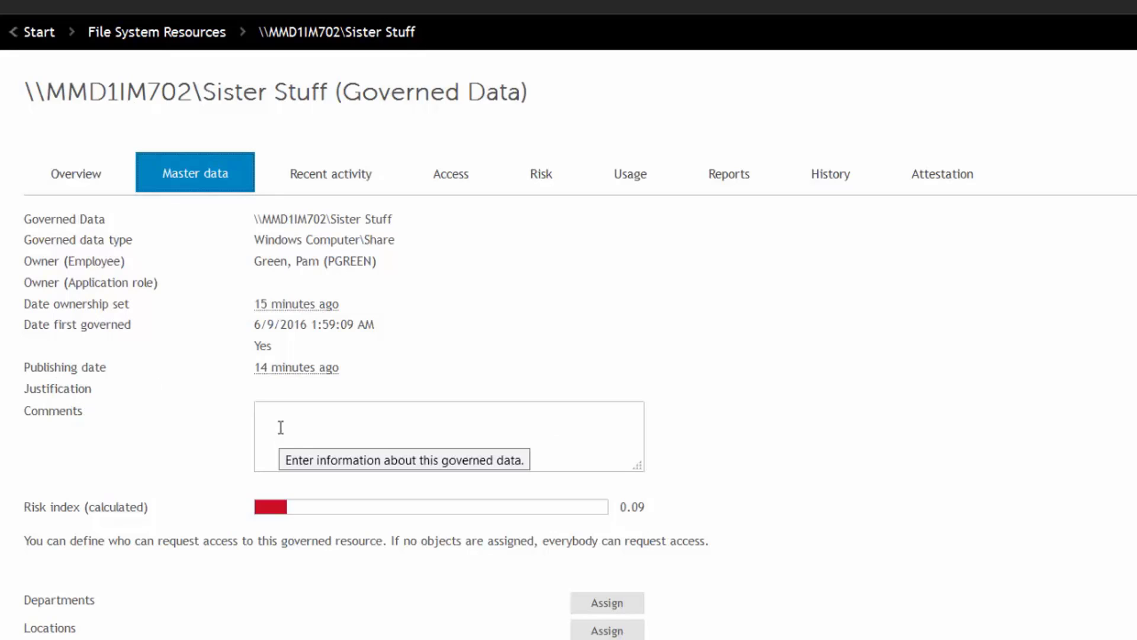
click(358, 185)
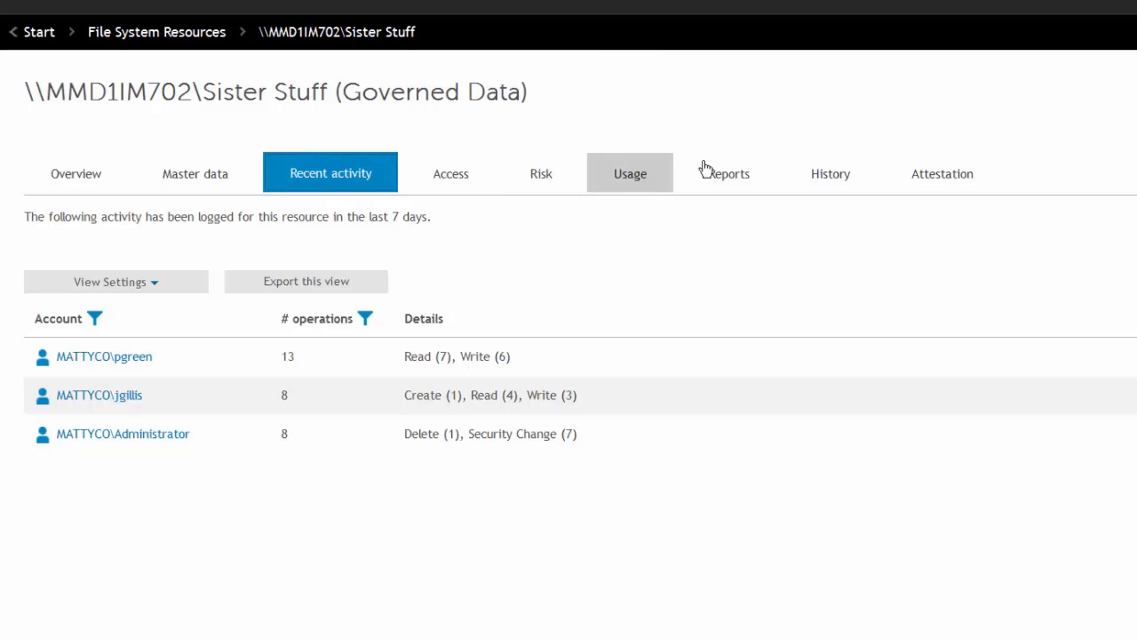
Check the Filesystem Resource Access report for Sister Stuff, then go back to its overview diagram.
click(740, 184)
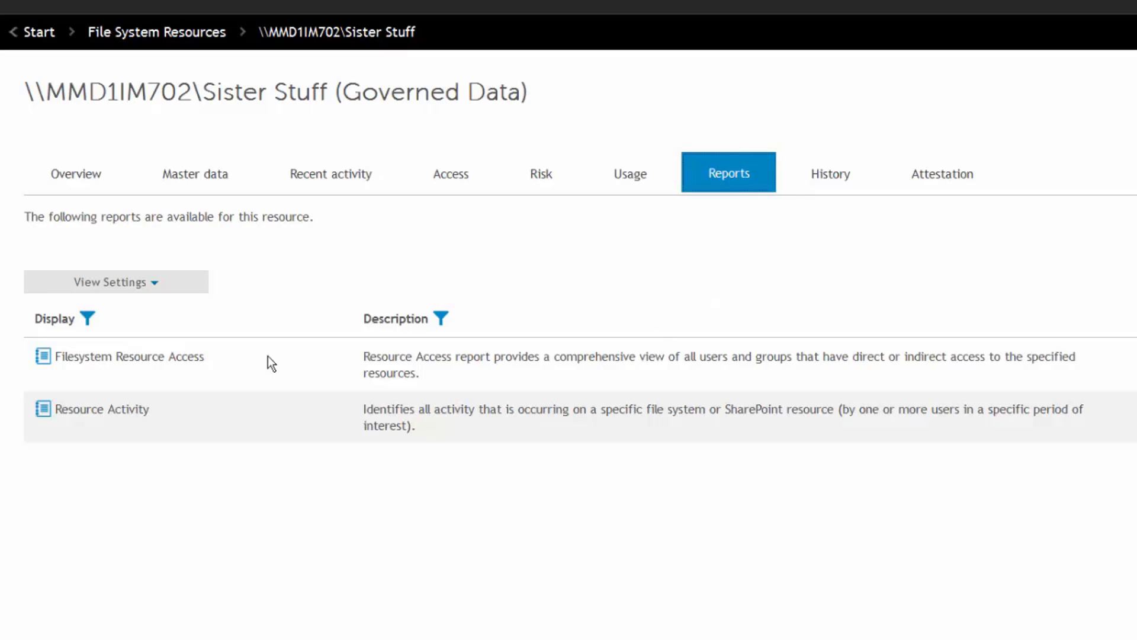
click(155, 366)
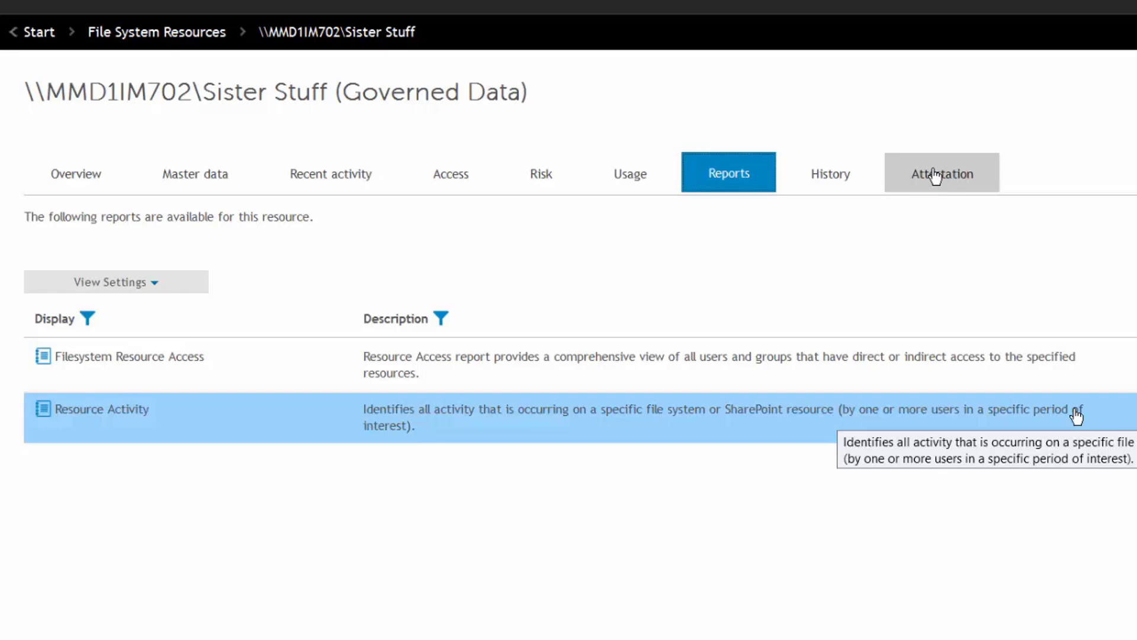
click(58, 177)
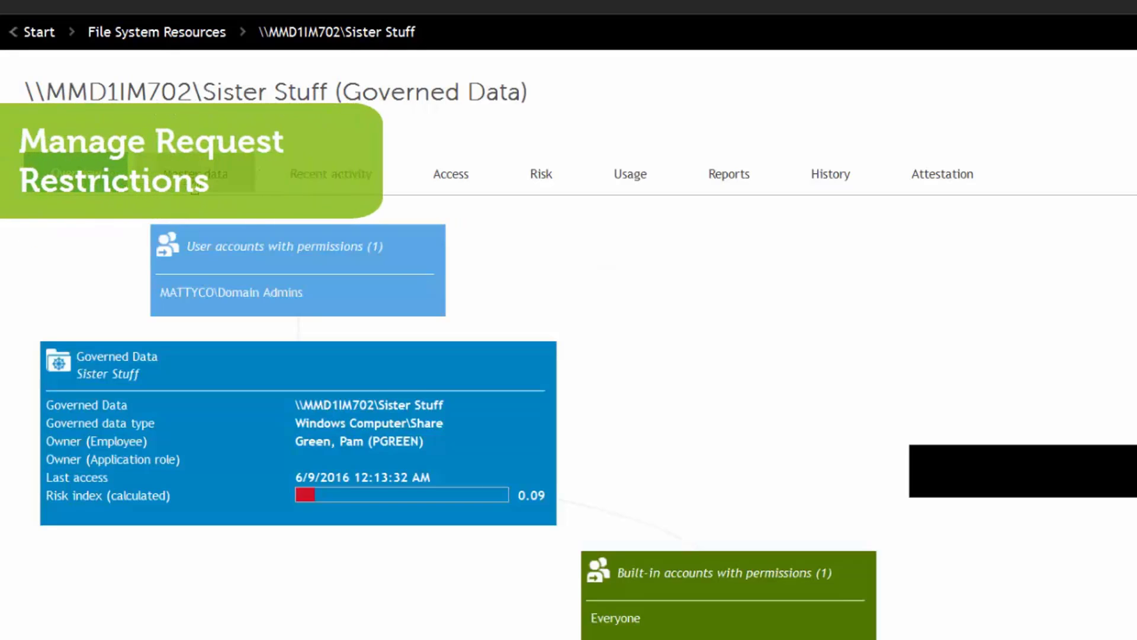
In Sister Stuff's master data, bring up the Assign list for departments allowed to request it.
click(195, 173)
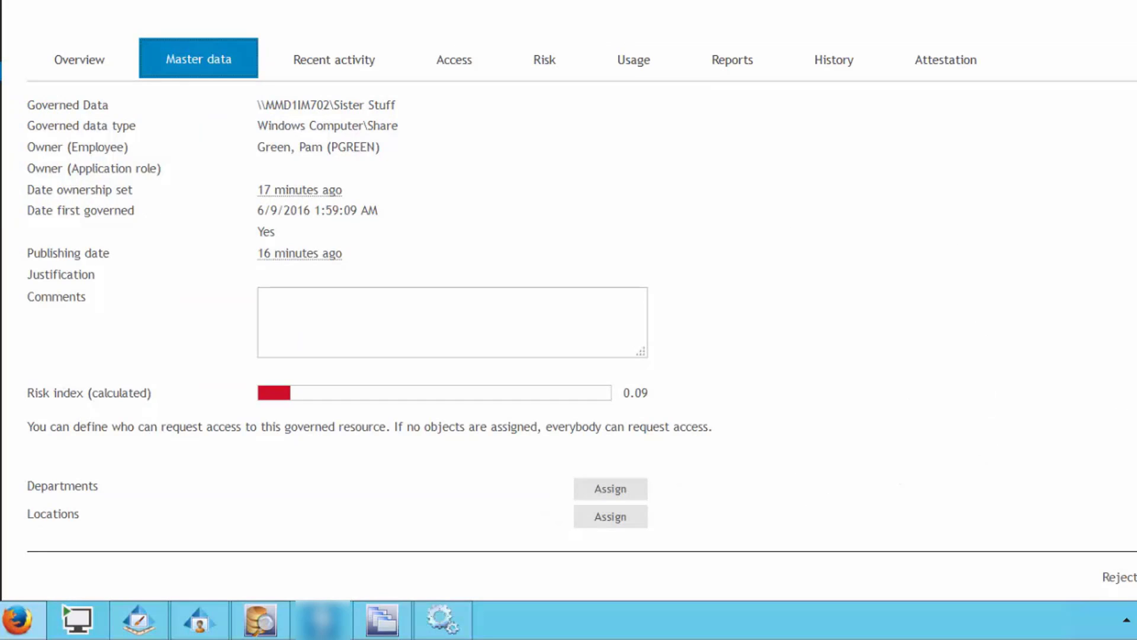
scroll(569, 320, down, 2)
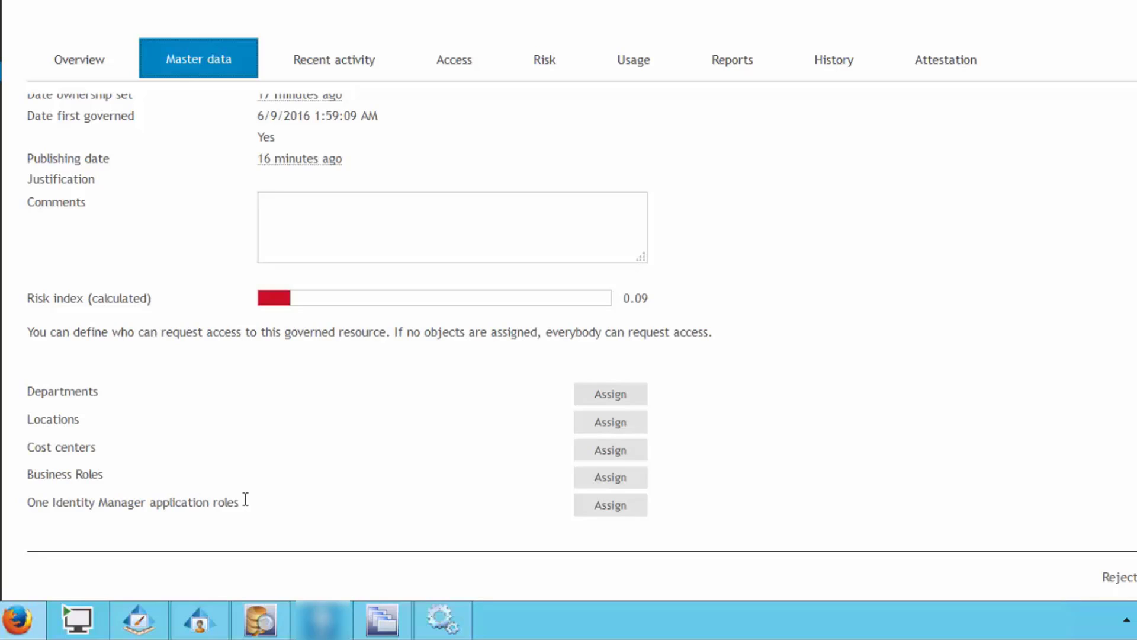
click(619, 391)
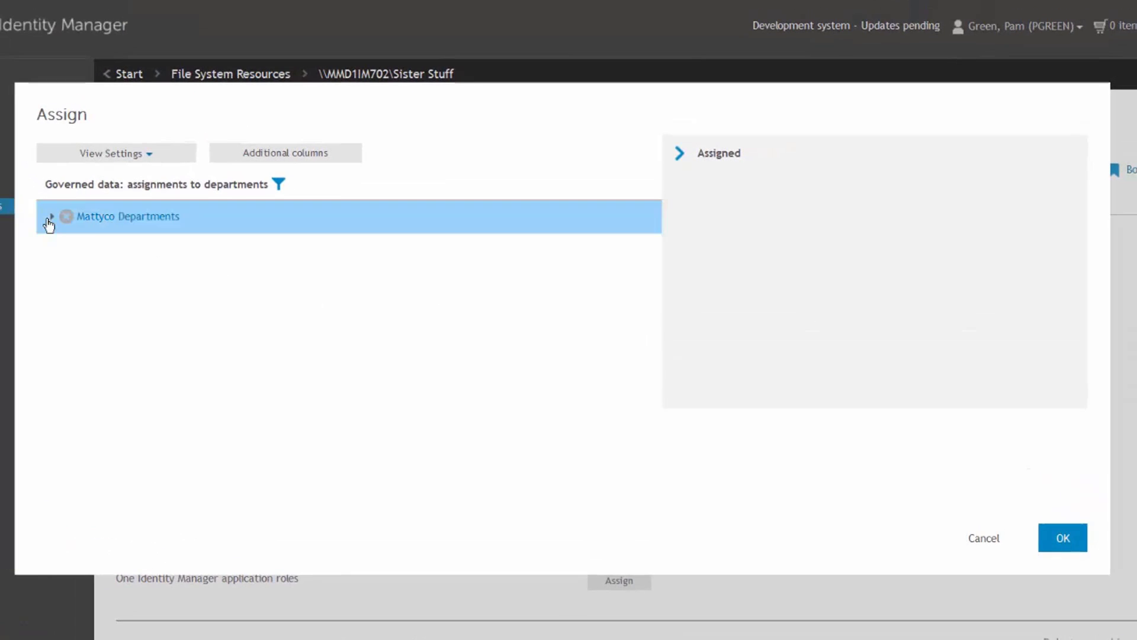
Assign the Muise Family department from Mattyco Departments and confirm with OK.
click(50, 217)
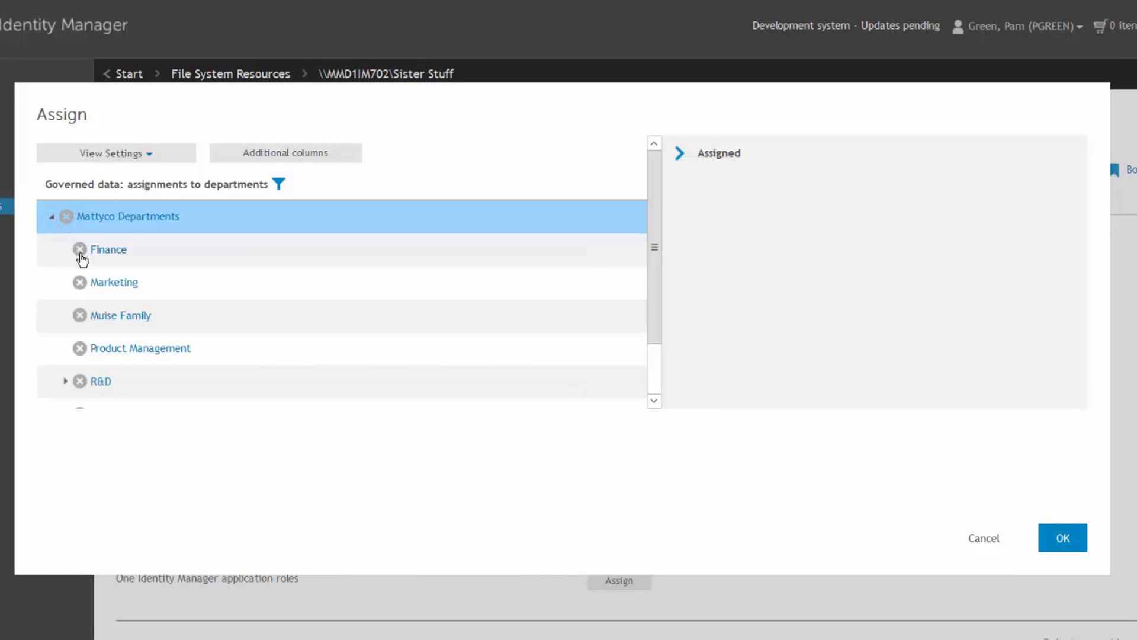
double_click(109, 317)
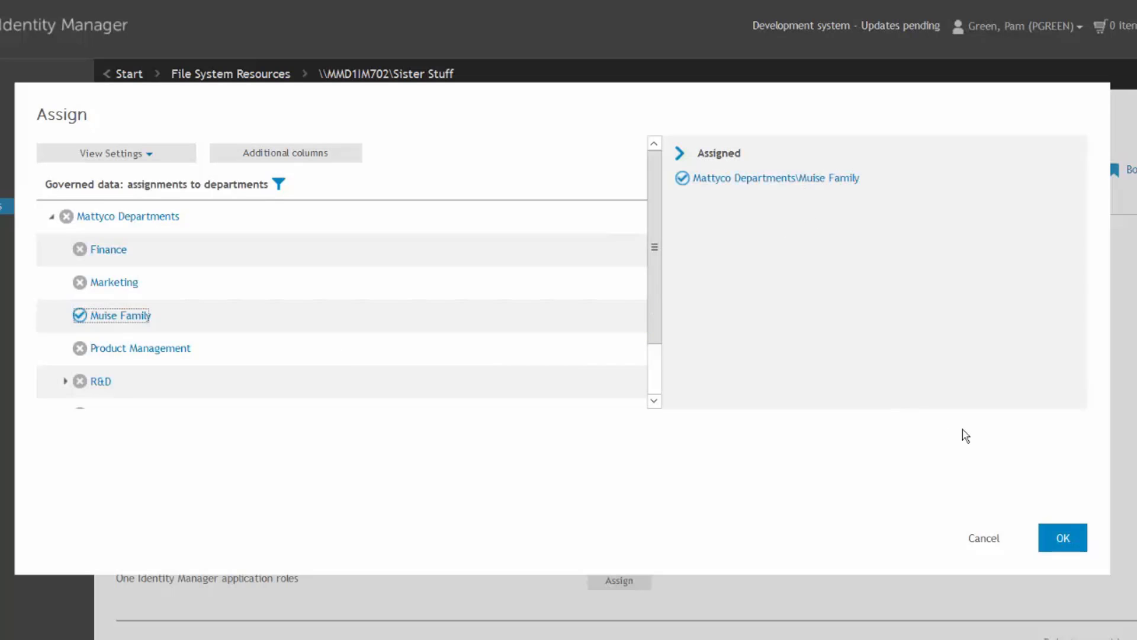
click(1061, 536)
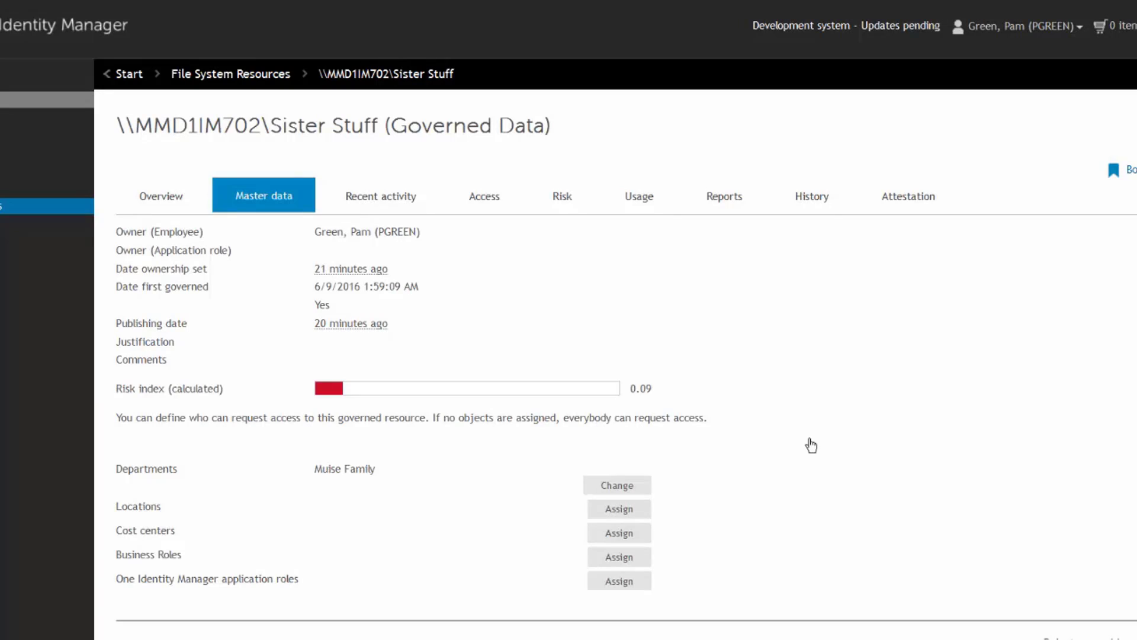
Log off the current user and sign in with the requesting employee's login name.
click(1065, 28)
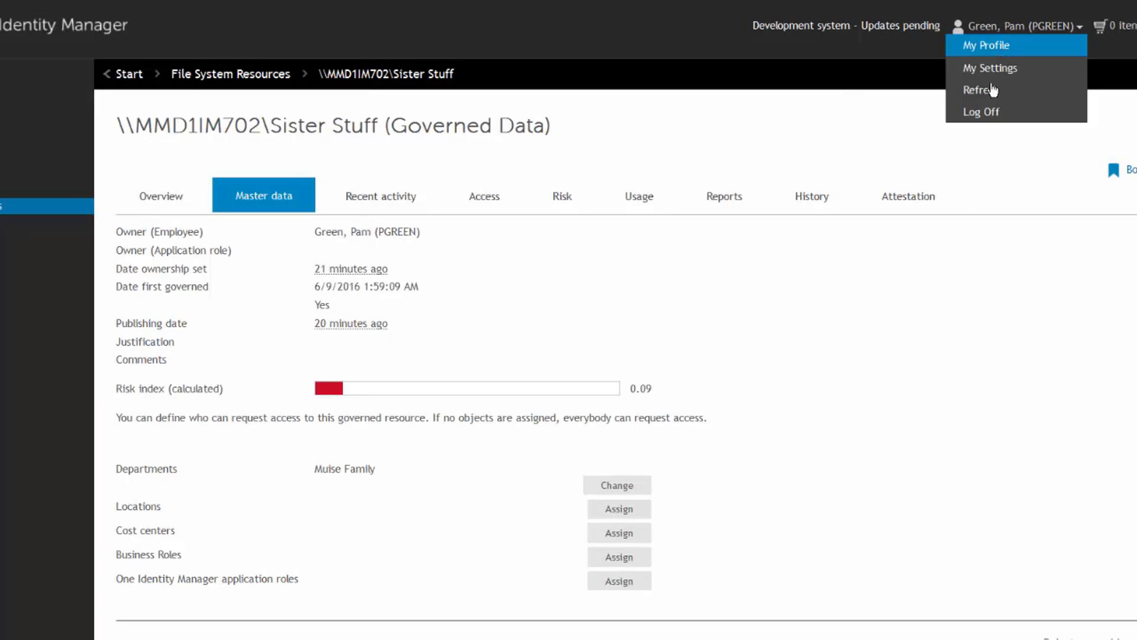
click(982, 113)
click(747, 227)
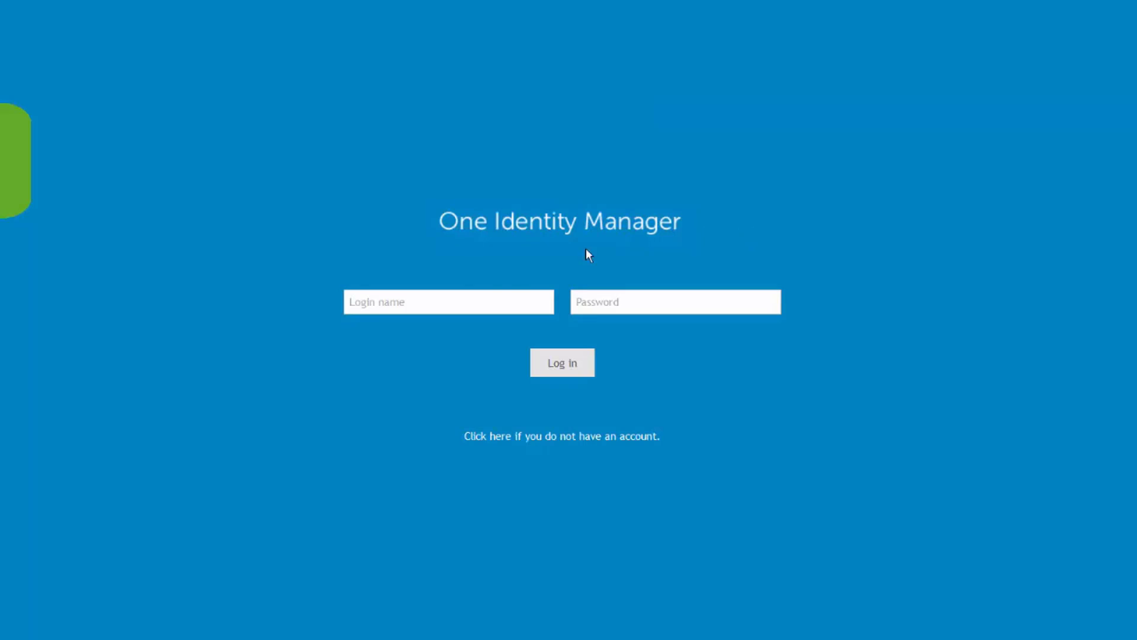
click(464, 302)
click(556, 370)
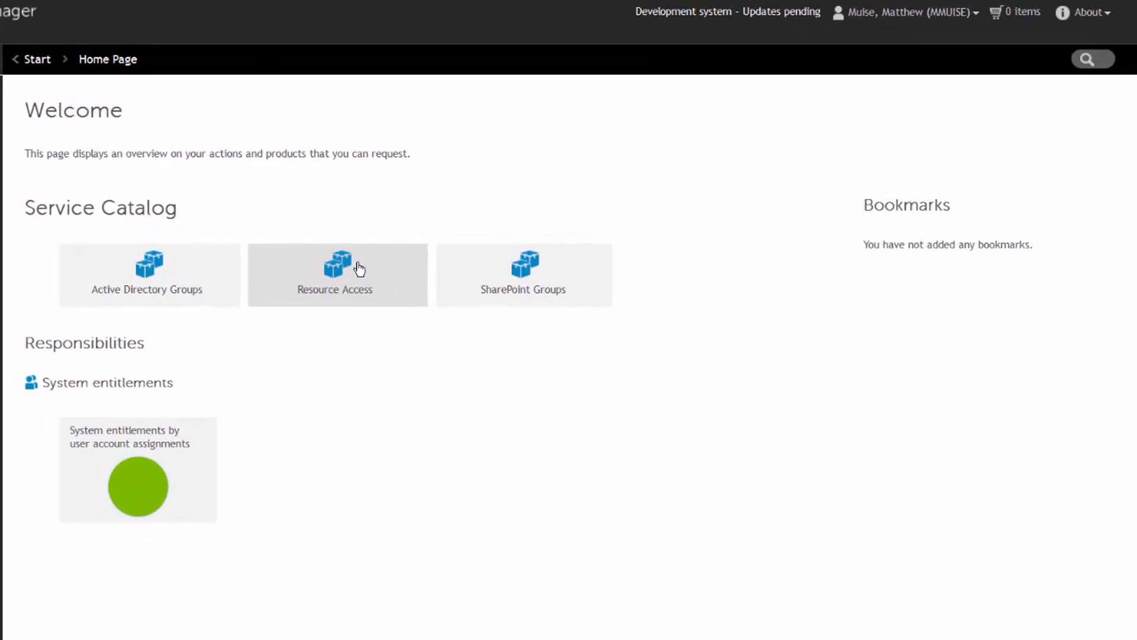
Pick File system access from the Resource Access catalogue and begin its request.
click(359, 268)
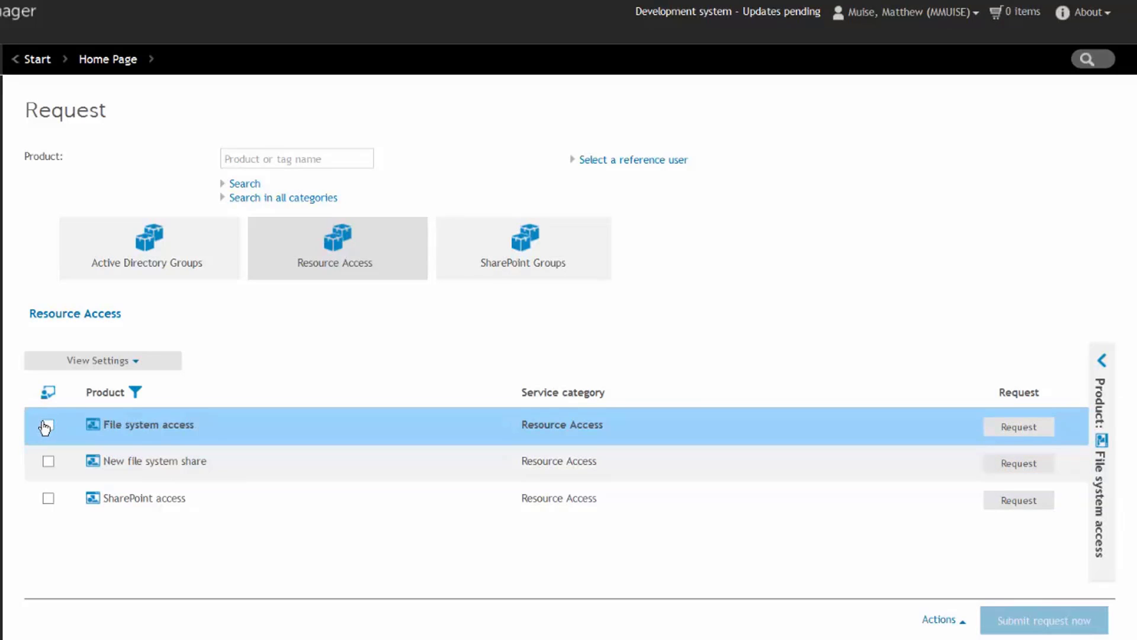
click(49, 426)
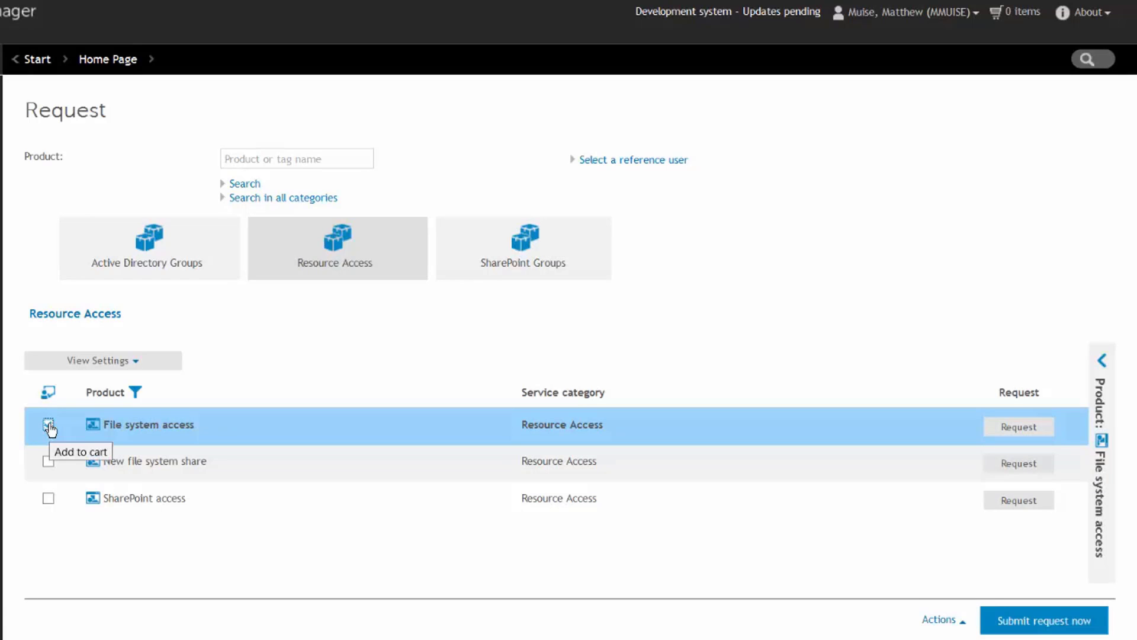
click(1047, 430)
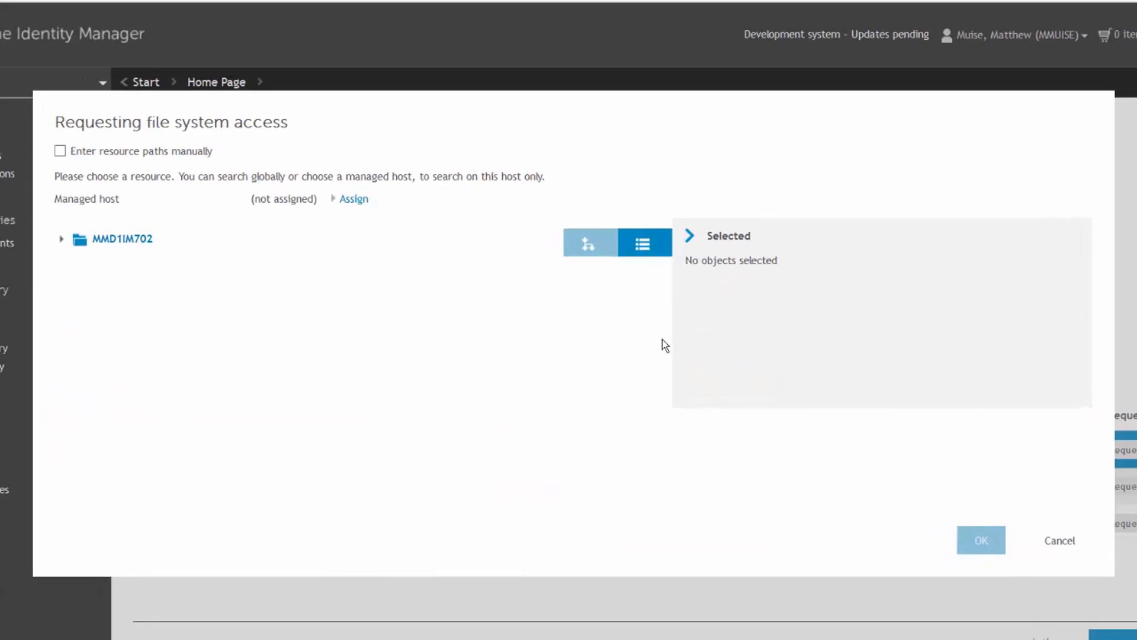
Select the Sister Stuff share under host MMD1IM702 as the requested resource.
click(125, 239)
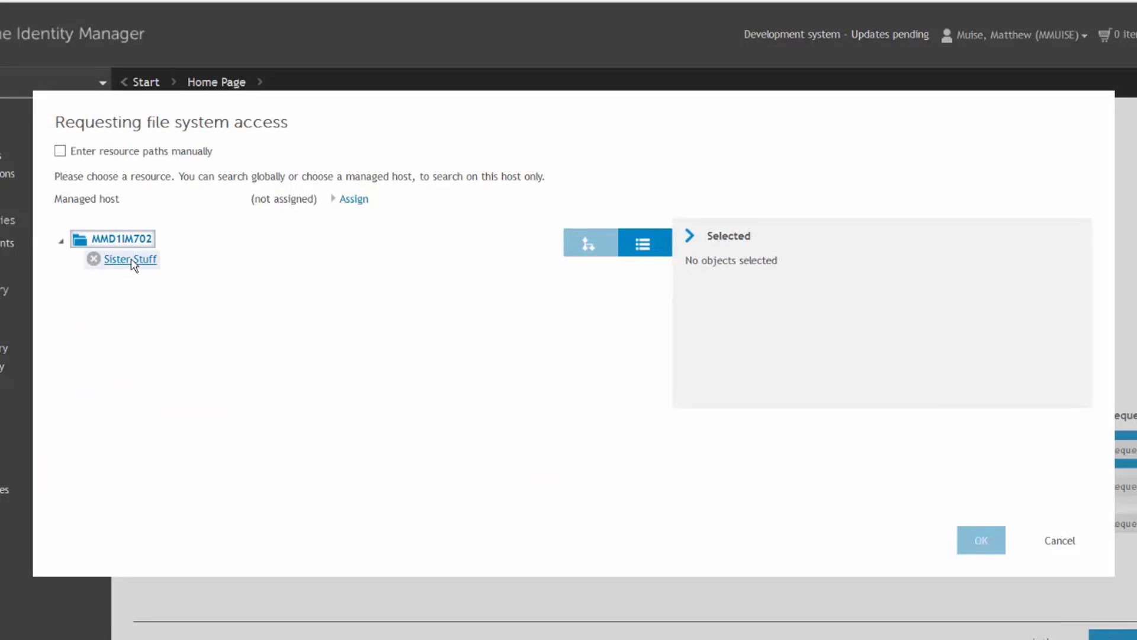
click(132, 261)
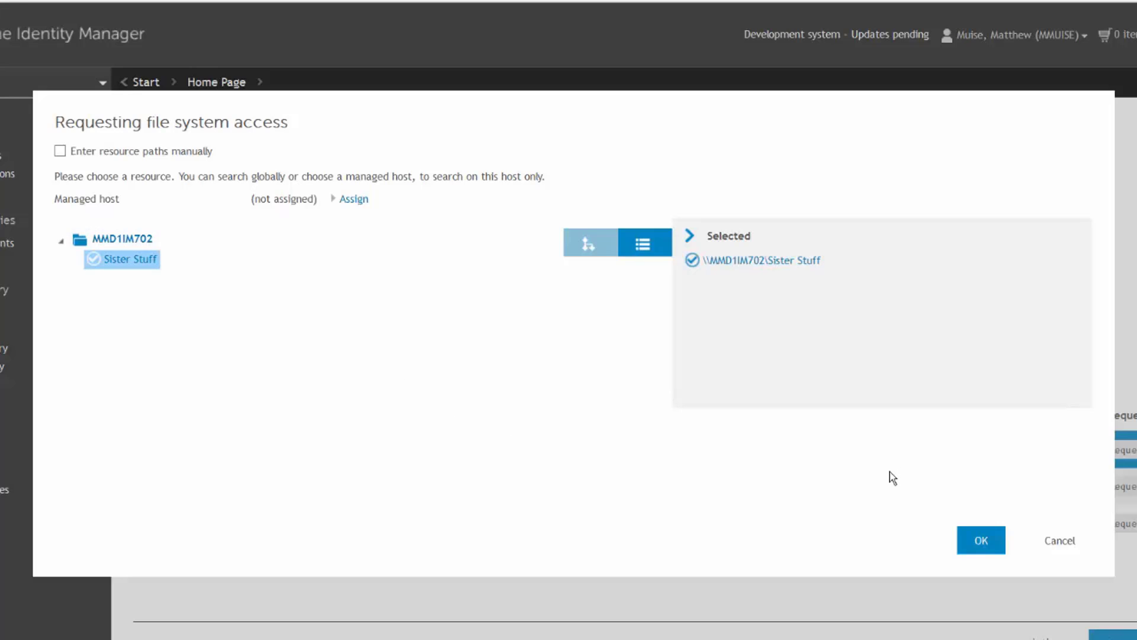
click(981, 542)
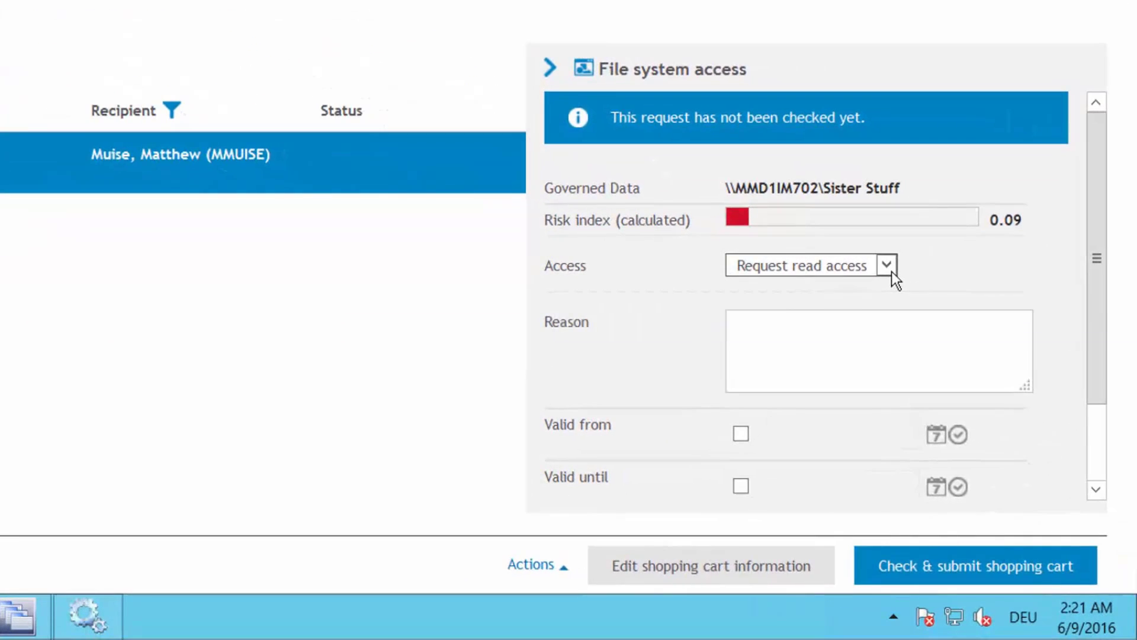
Keep read access and enter the reason 'I want to know what my sisters are discussing'.
click(887, 266)
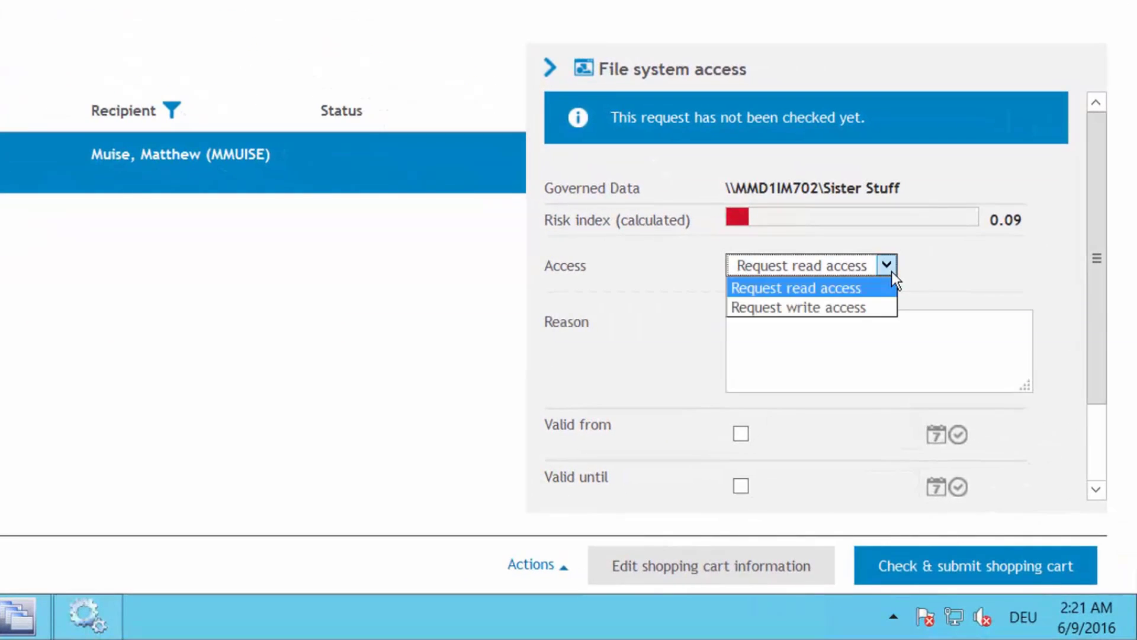
click(834, 288)
click(776, 334)
text(I want to know what my sisters are discussing)
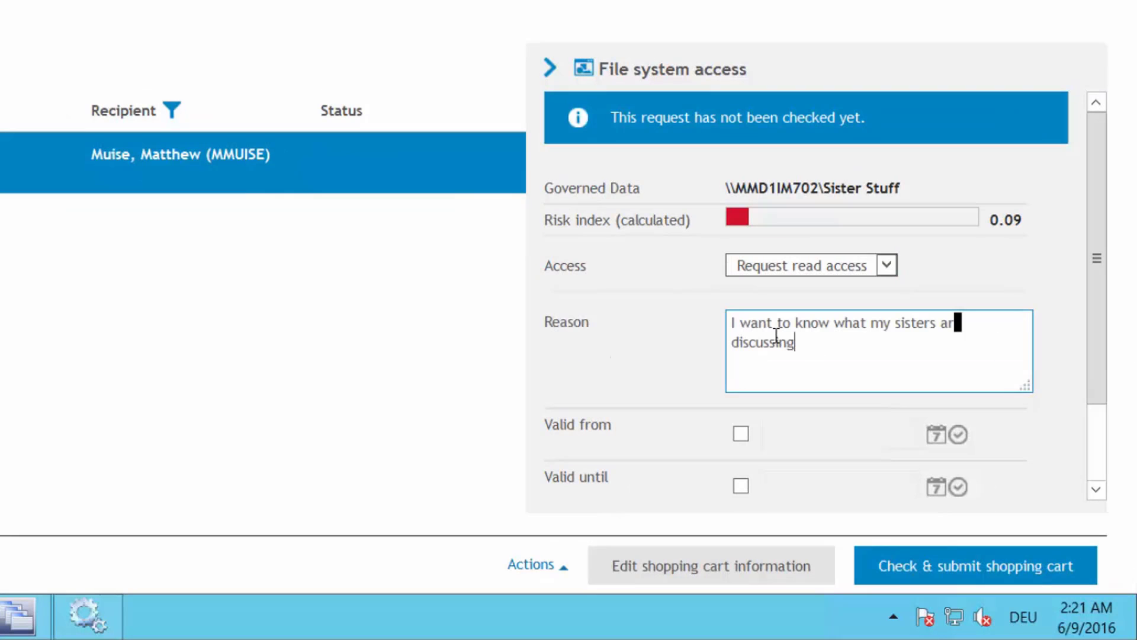